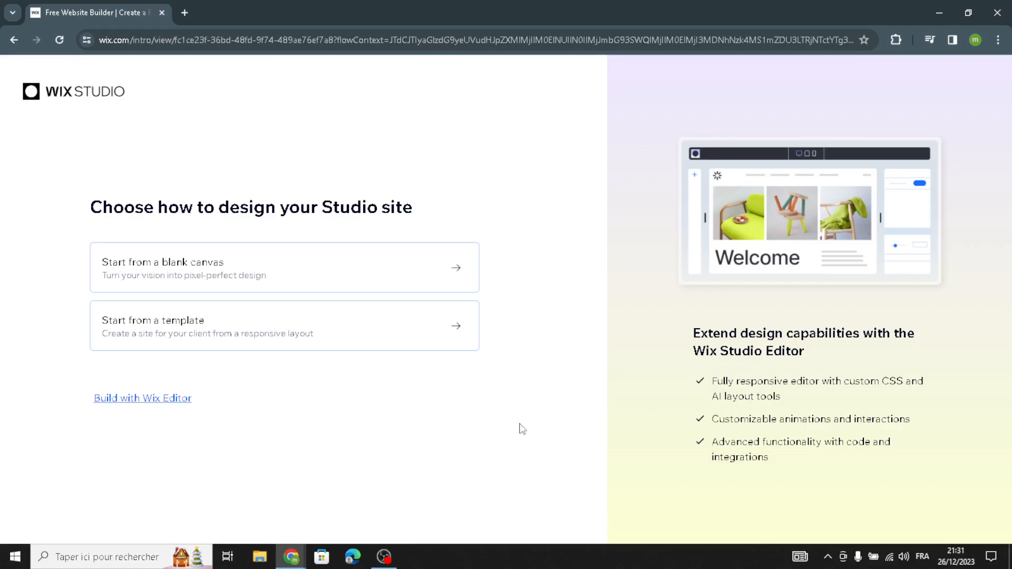
Step: Choose to build with Wix Editor, set up without AI, and pick Online Camera Store as the website type
left_click(163, 402)
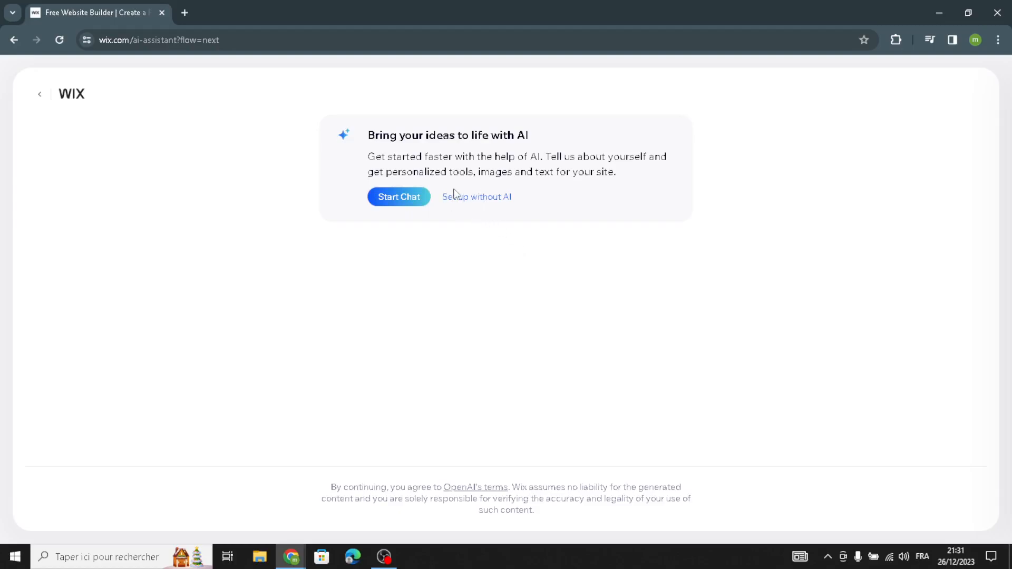
left_click(468, 200)
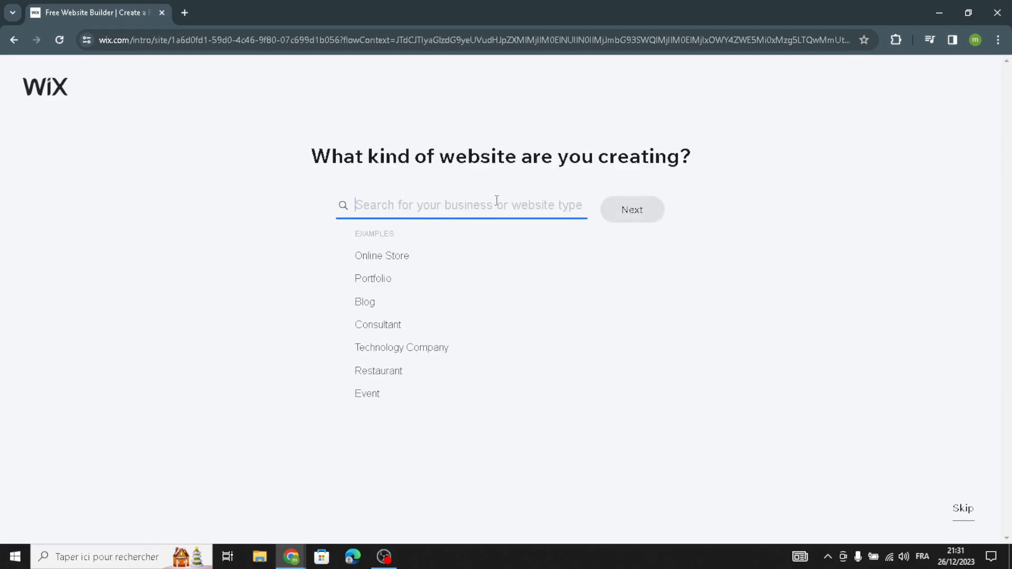
type("photo")
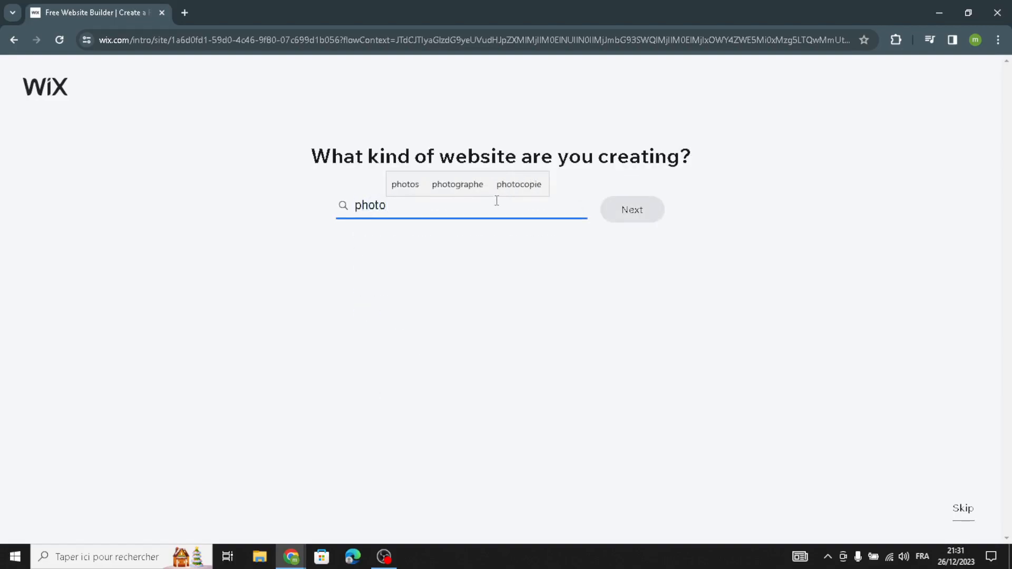
type("hraphy and camera equipment")
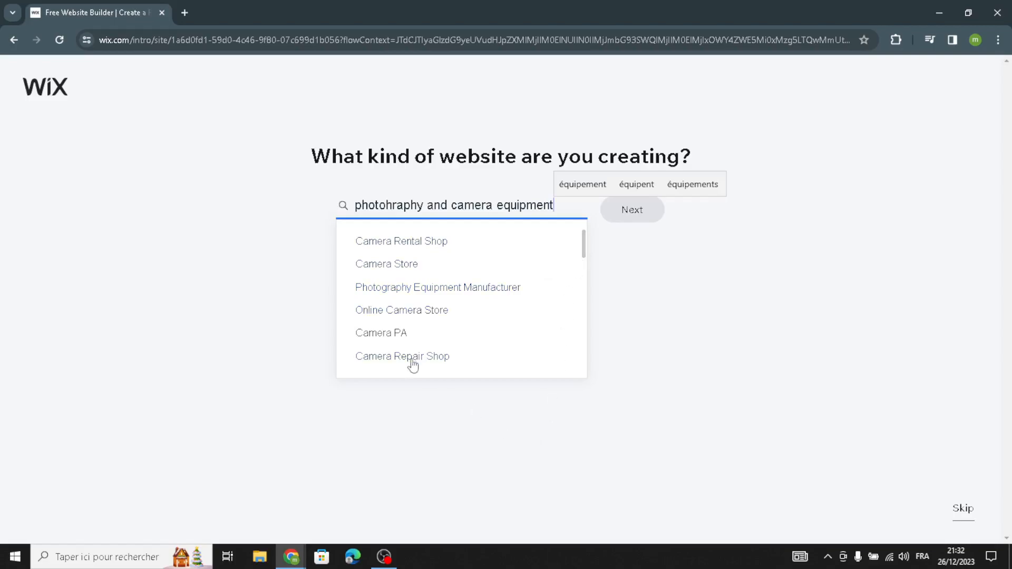
left_click(420, 313)
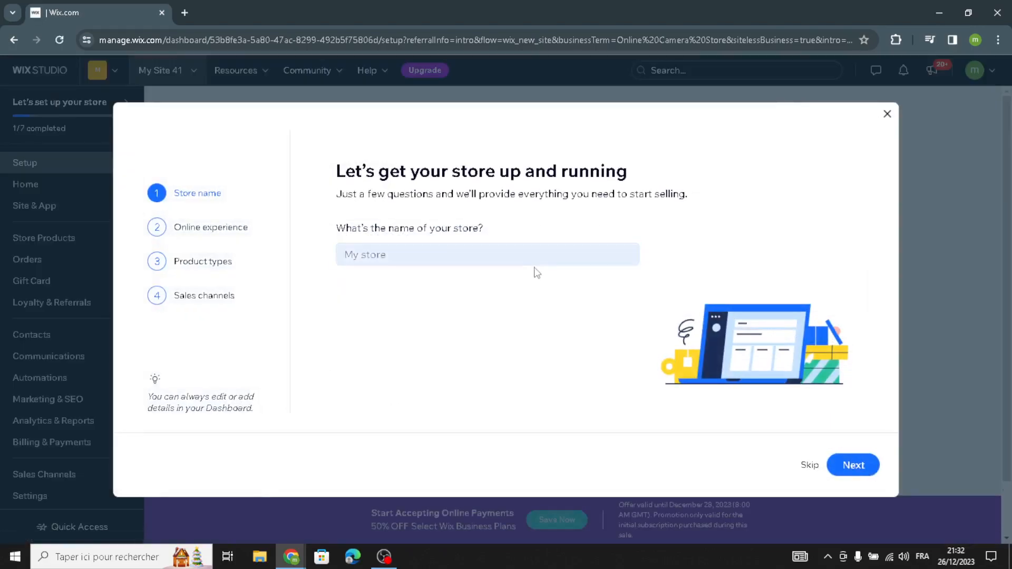
Step: Name the store ShutterCraft Co. and continue the store setup
left_click(534, 250)
type("ShutterCraft Co.")
left_click(852, 465)
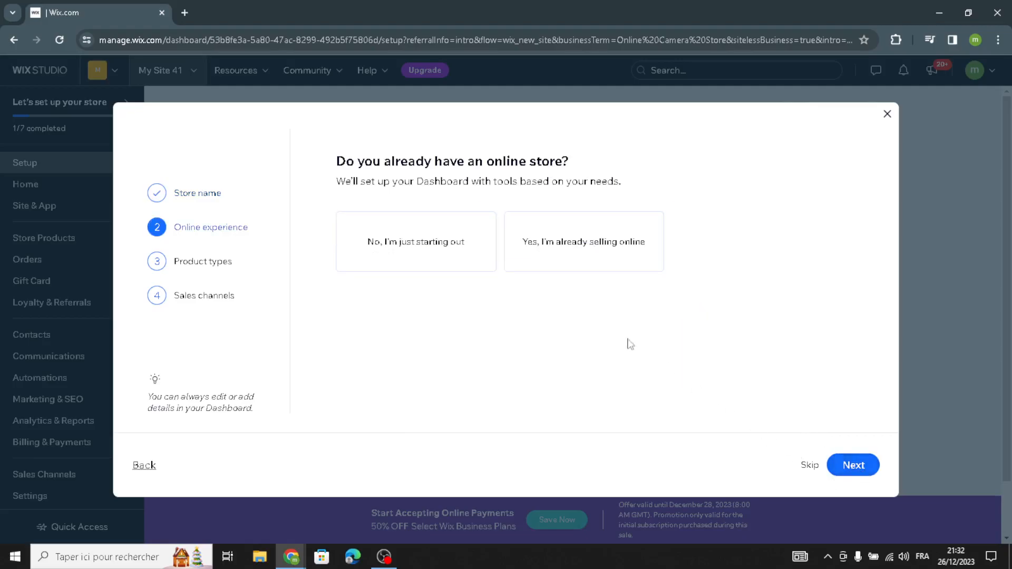
Step: Pass over the existing online store question and choose physical products as what to sell
left_click(849, 465)
left_click(452, 232)
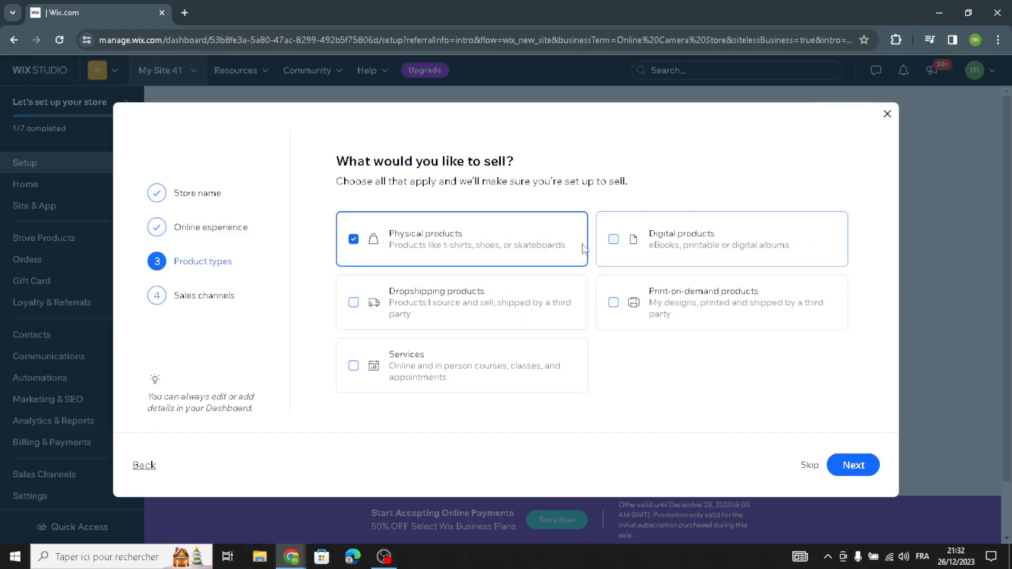
left_click(863, 476)
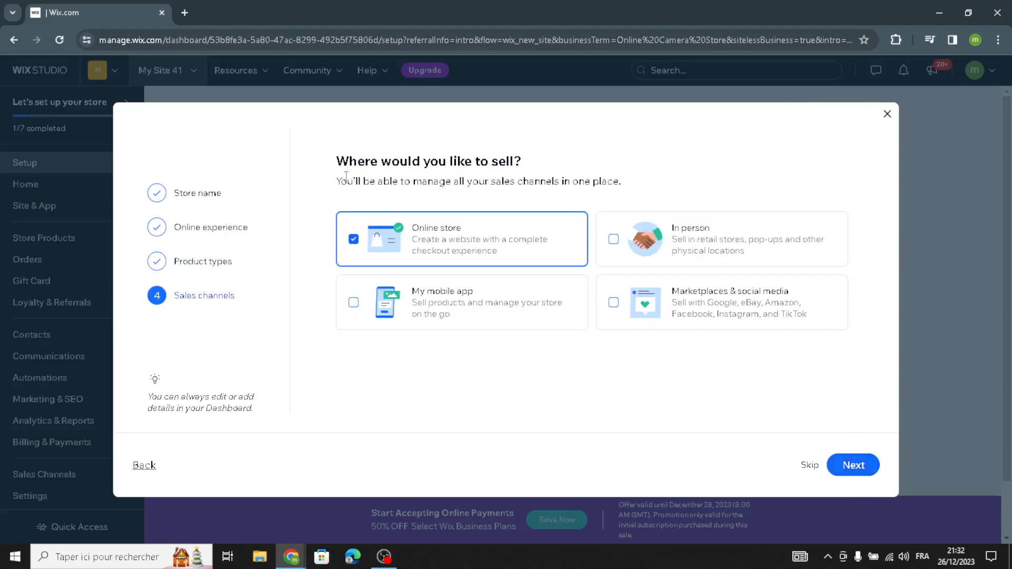
Step: Add My mobile app and Marketplaces & social media as sales channels and proceed to the site design
left_click(457, 291)
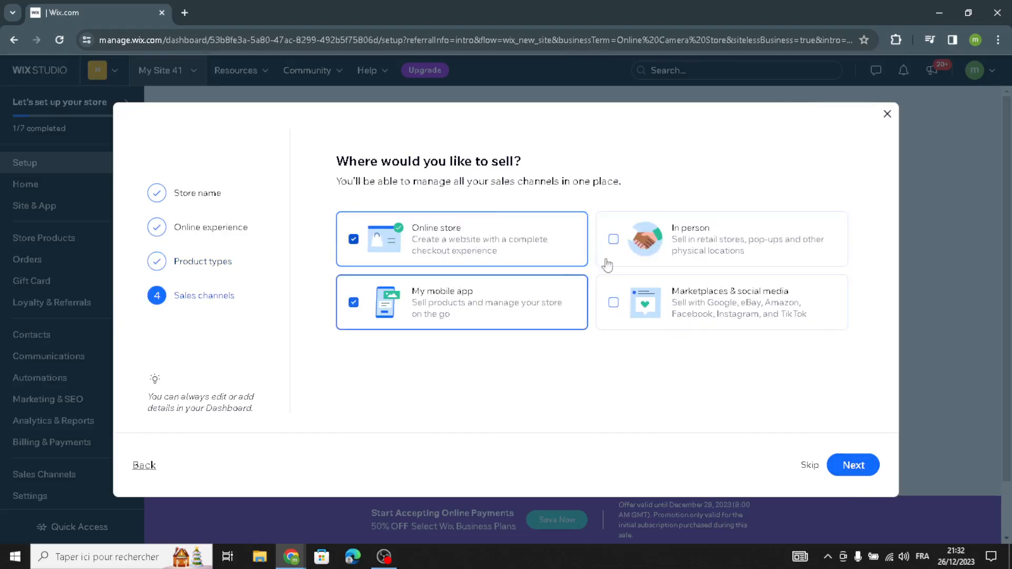
left_click(694, 326)
left_click(850, 465)
left_click(554, 298)
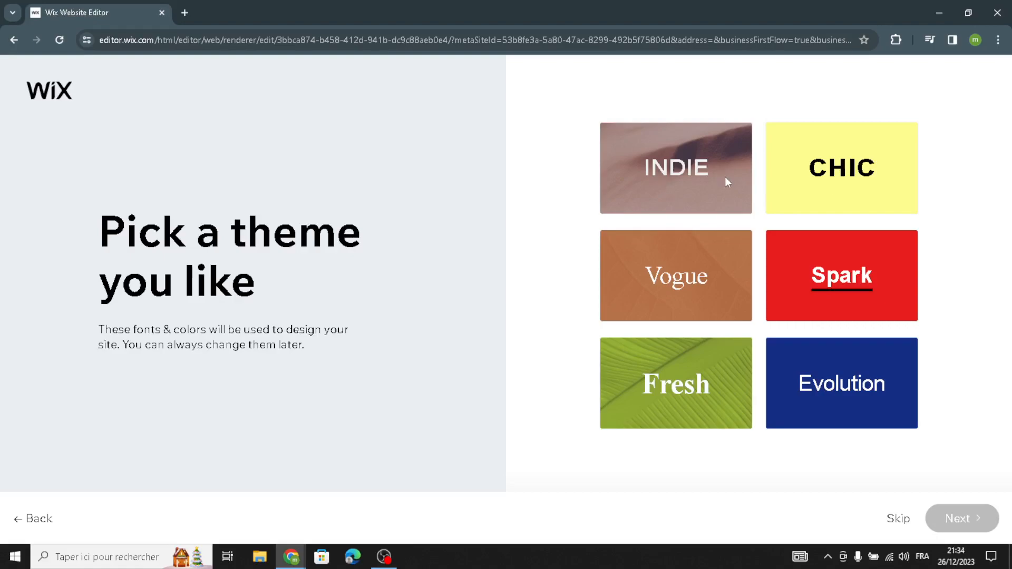
Step: Pick the Indie theme and the dark homepage design headed "New Products, Great Deals"
left_click(706, 196)
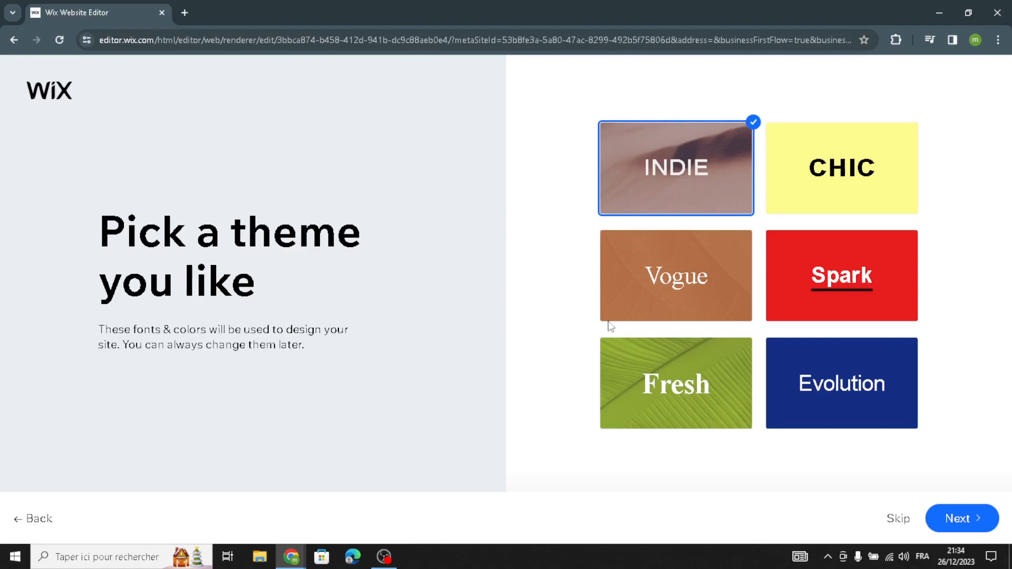
left_click(940, 518)
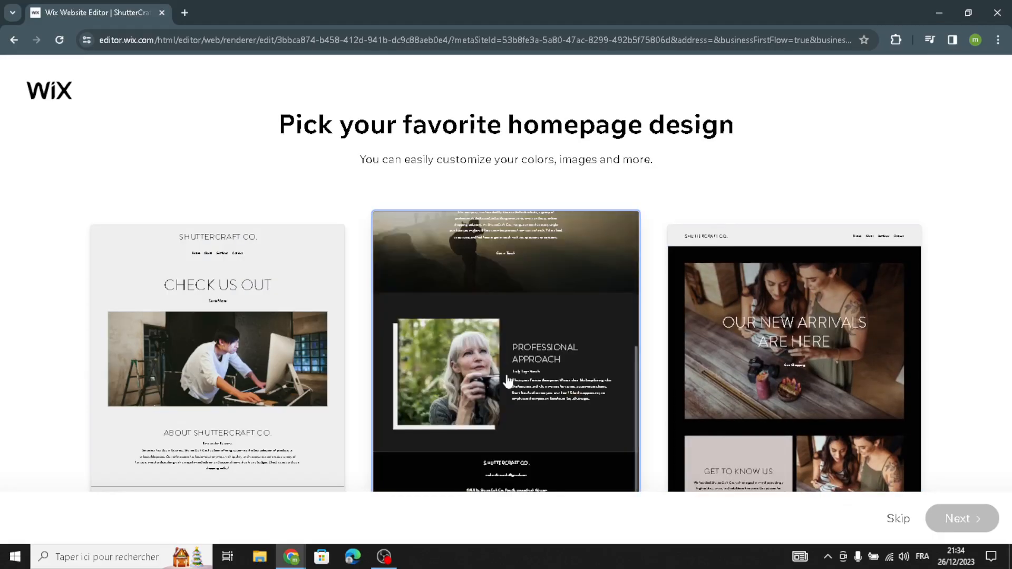
left_click(507, 381)
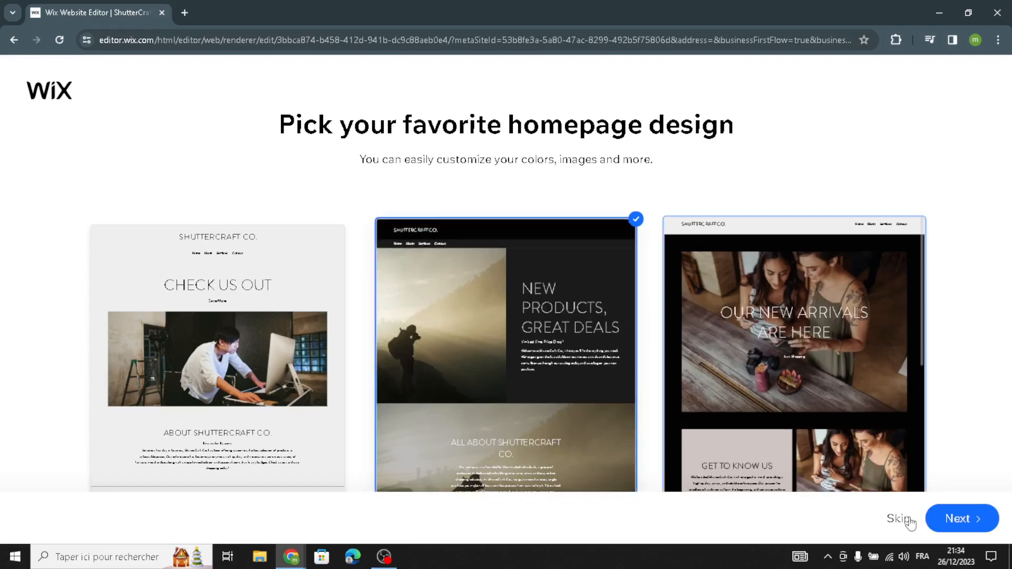
left_click(907, 520)
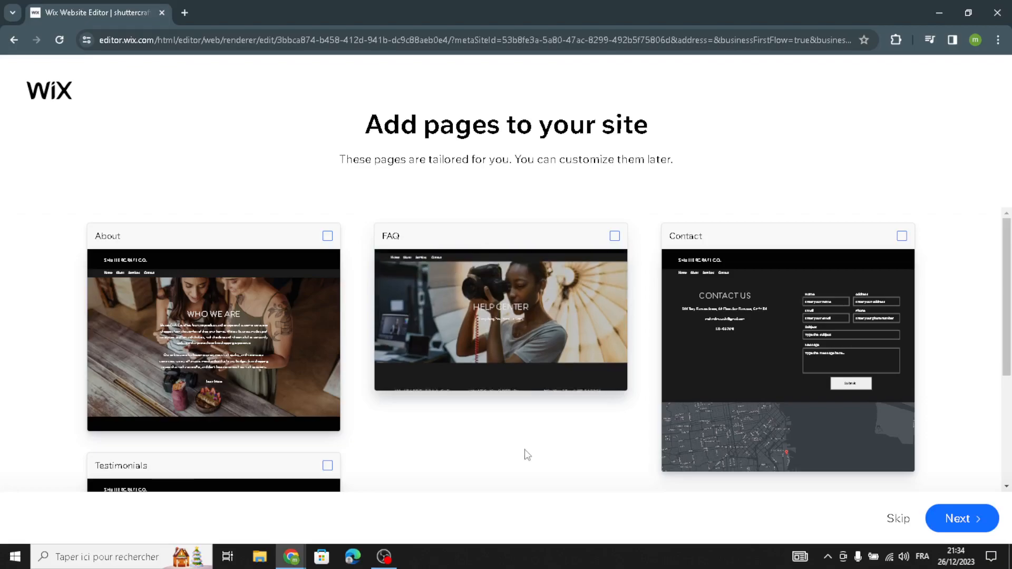
Step: Finish the page selection without adding any suggested pages and open the site in the editor
scroll(524, 451, "down", 3)
left_click(970, 520)
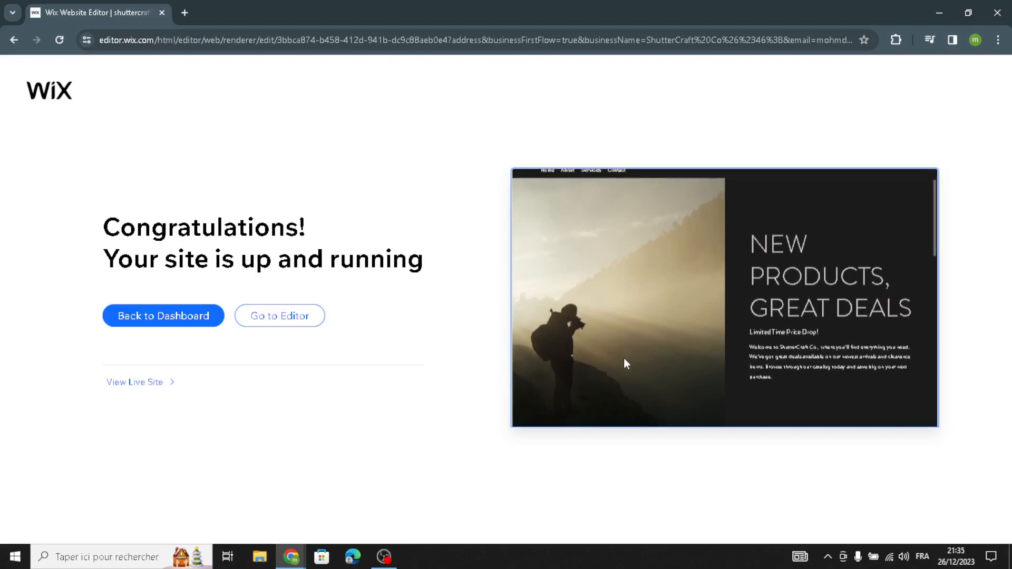
left_click(282, 322)
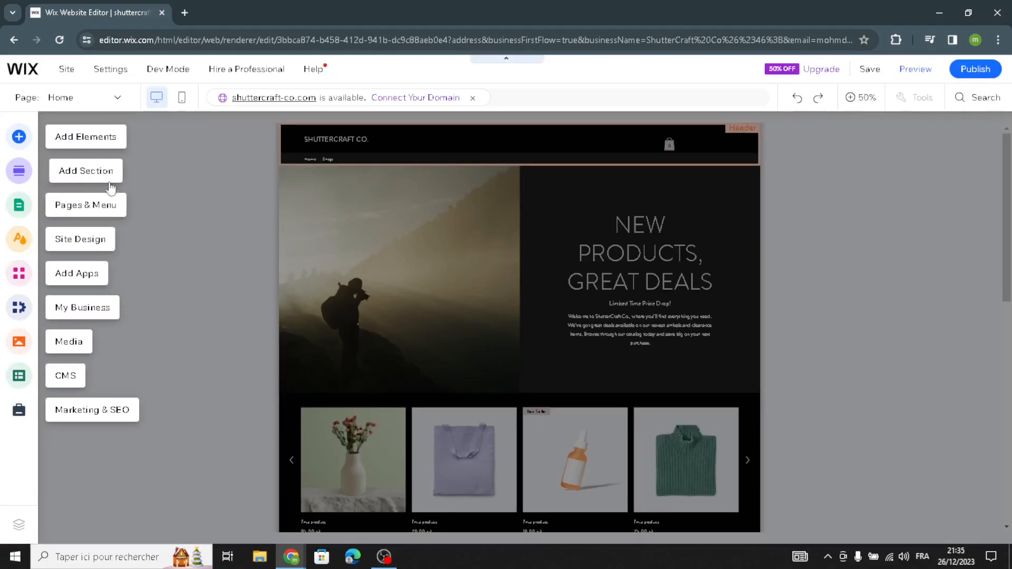
Step: Browse the text, image and button elements that can be added to the page
left_click(100, 139)
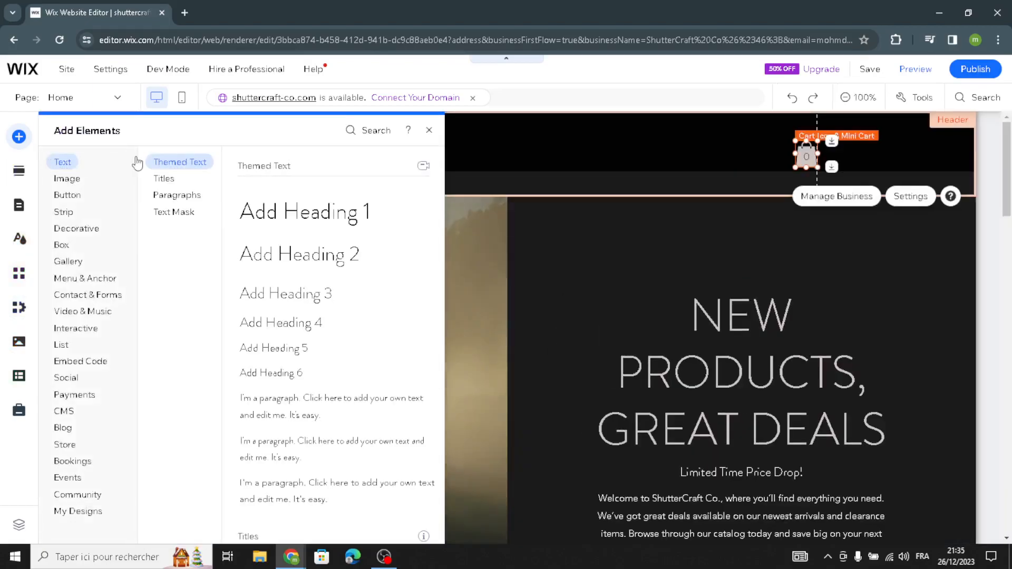
left_click(164, 180)
left_click(175, 196)
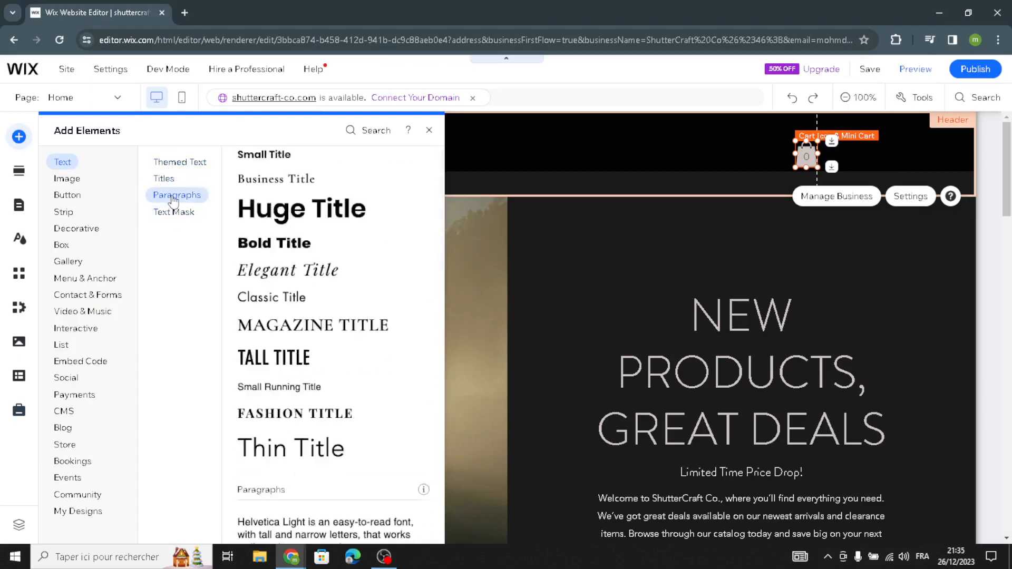
left_click(181, 213)
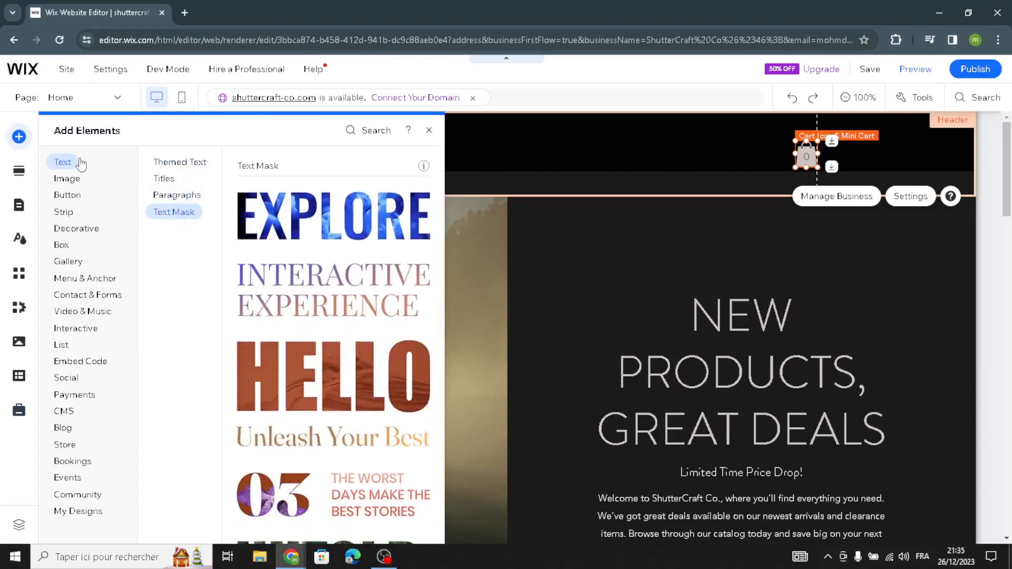
left_click(67, 179)
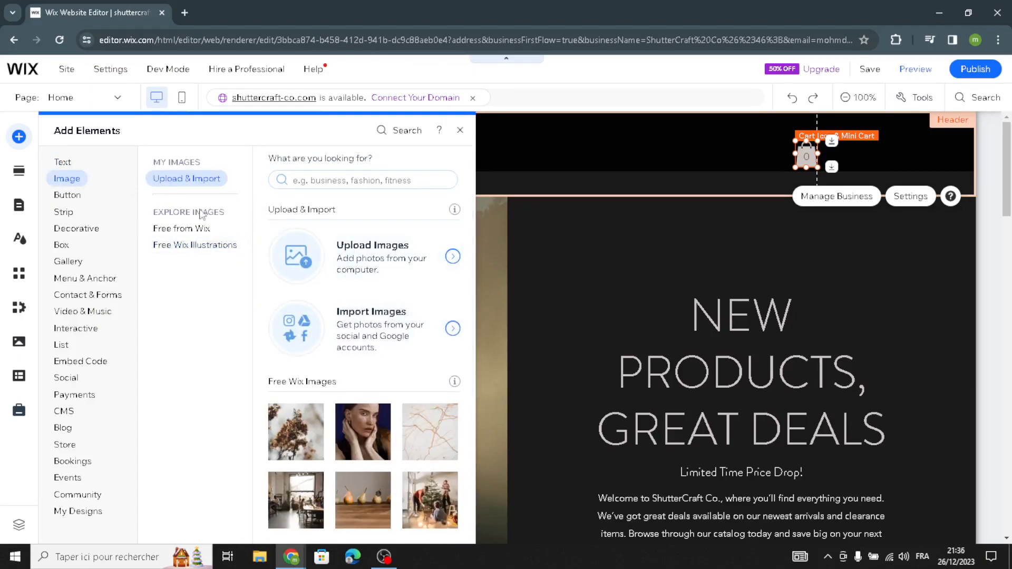
left_click(74, 195)
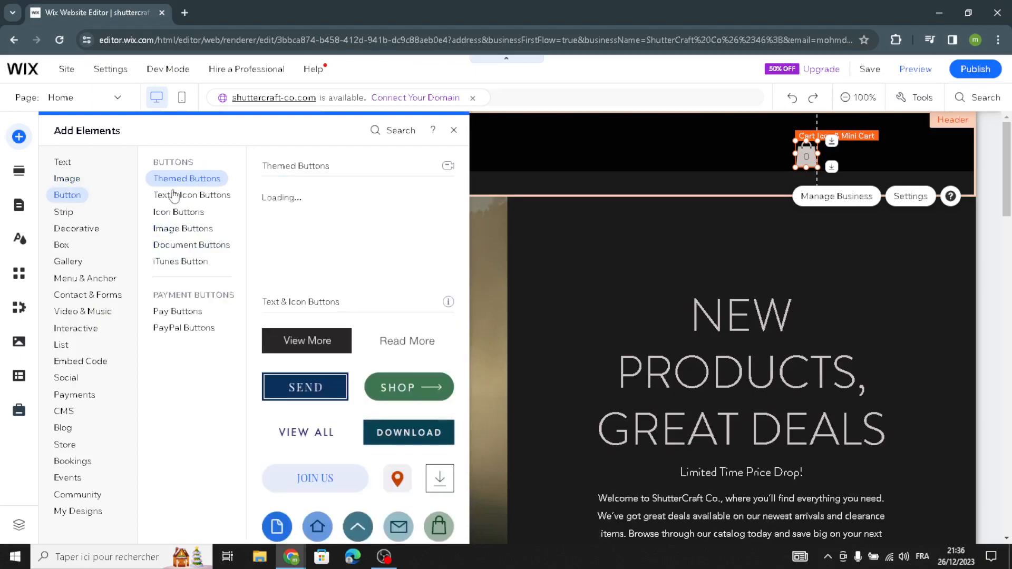
left_click(190, 199)
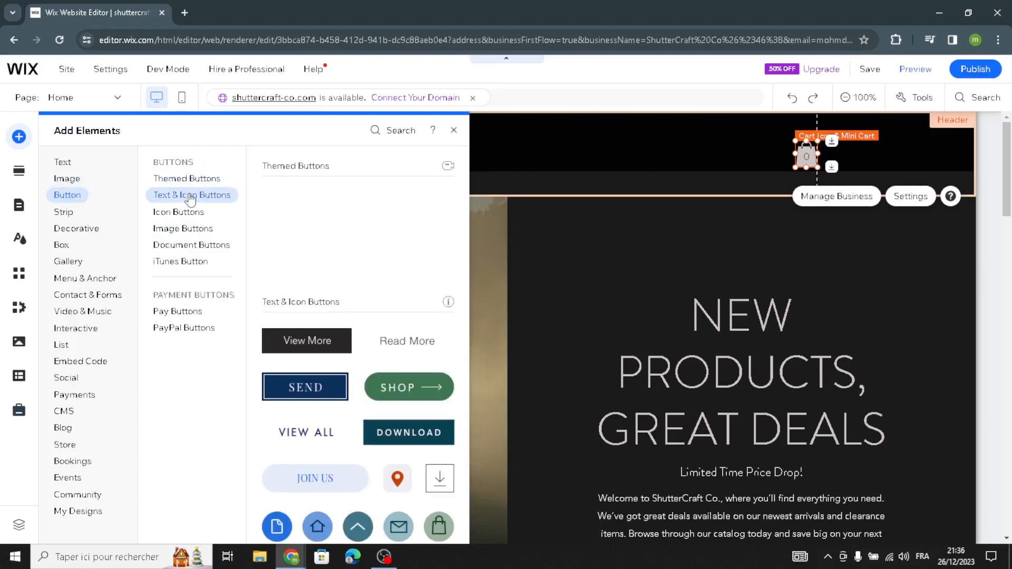
left_click(158, 213)
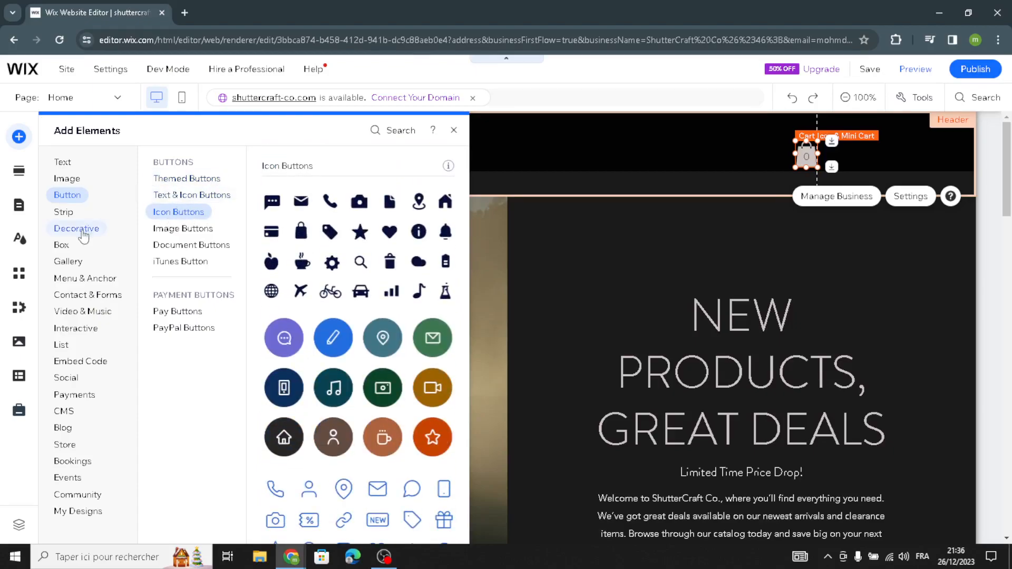
Step: Browse the decorative elements, including basic shapes, arrows, horizontal lines and vertical lines
left_click(79, 230)
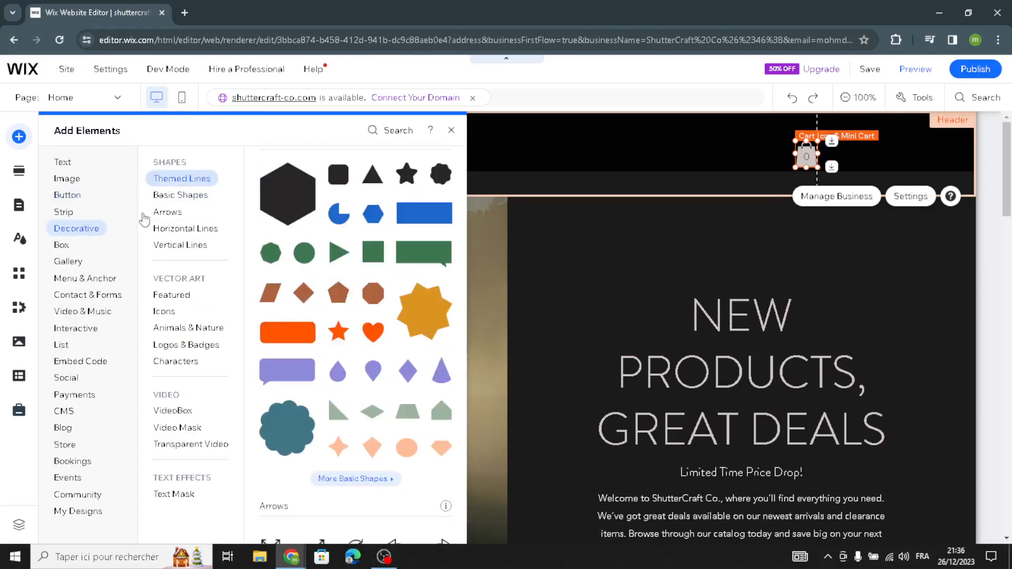
left_click(179, 194)
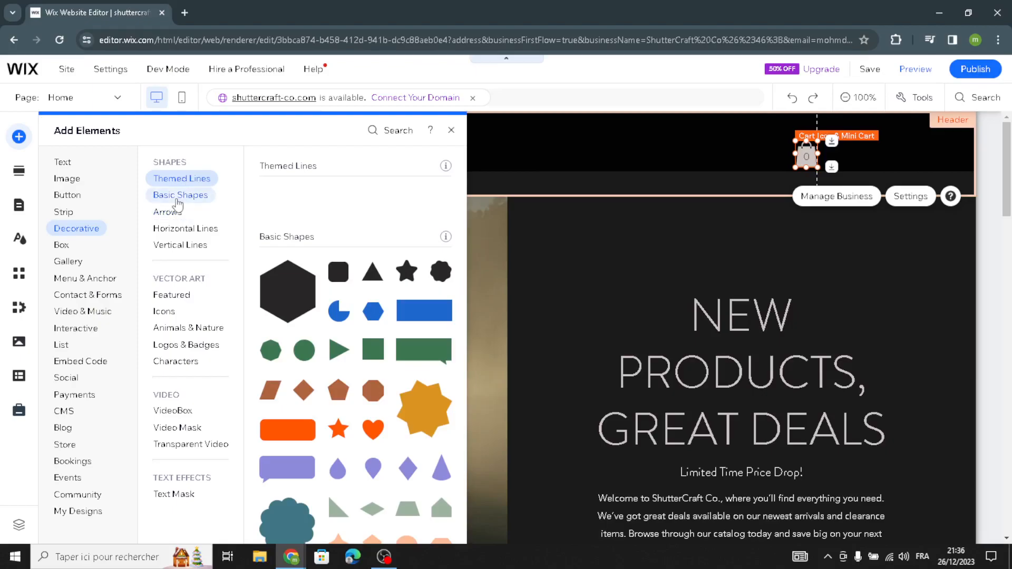
left_click(169, 211)
left_click(182, 228)
left_click(182, 245)
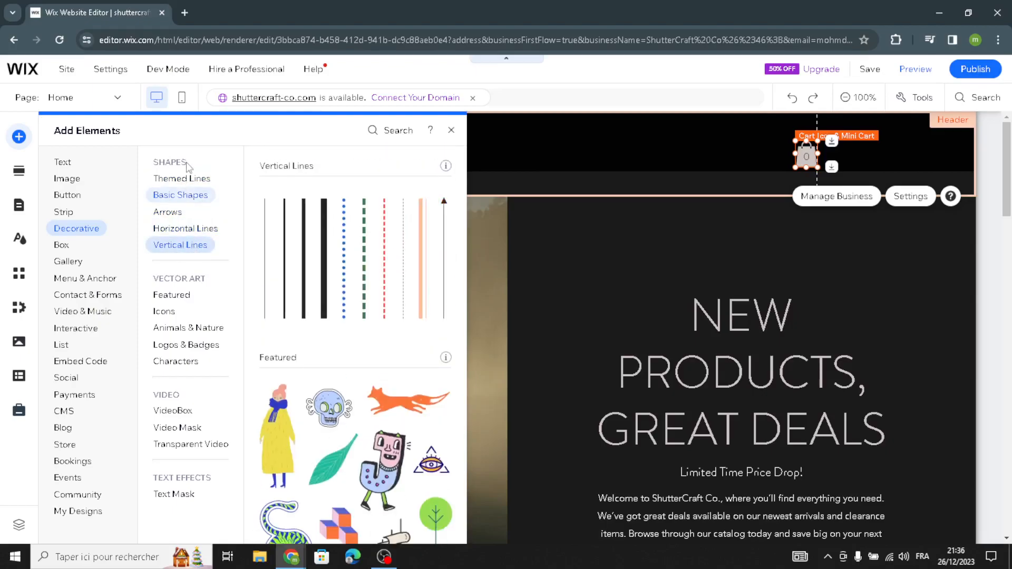
Step: Look through the section categories that can be added and the site design options
left_click(18, 179)
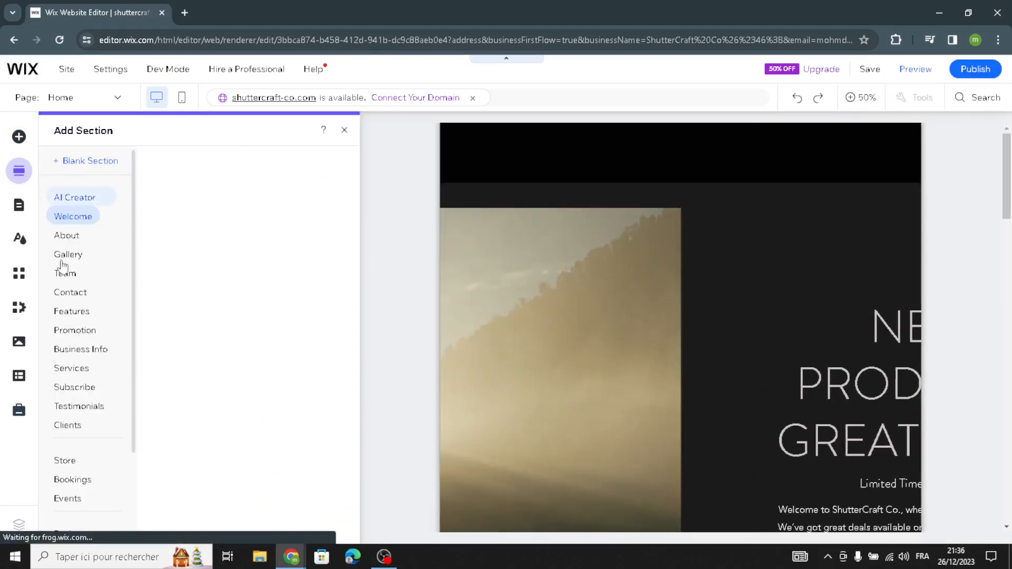
scroll(76, 266, "down", 2)
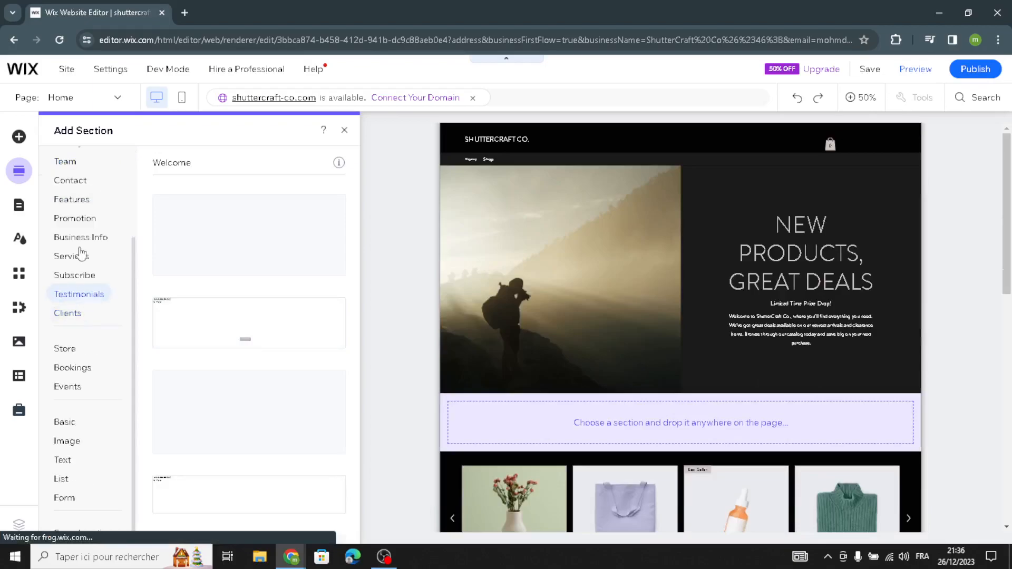
scroll(80, 253, "up", 2)
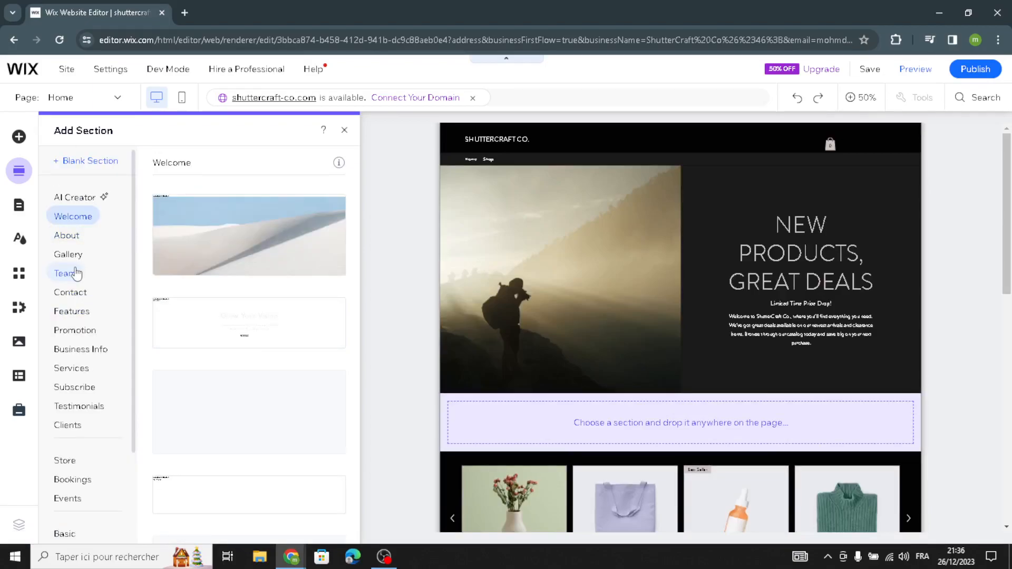
left_click(20, 238)
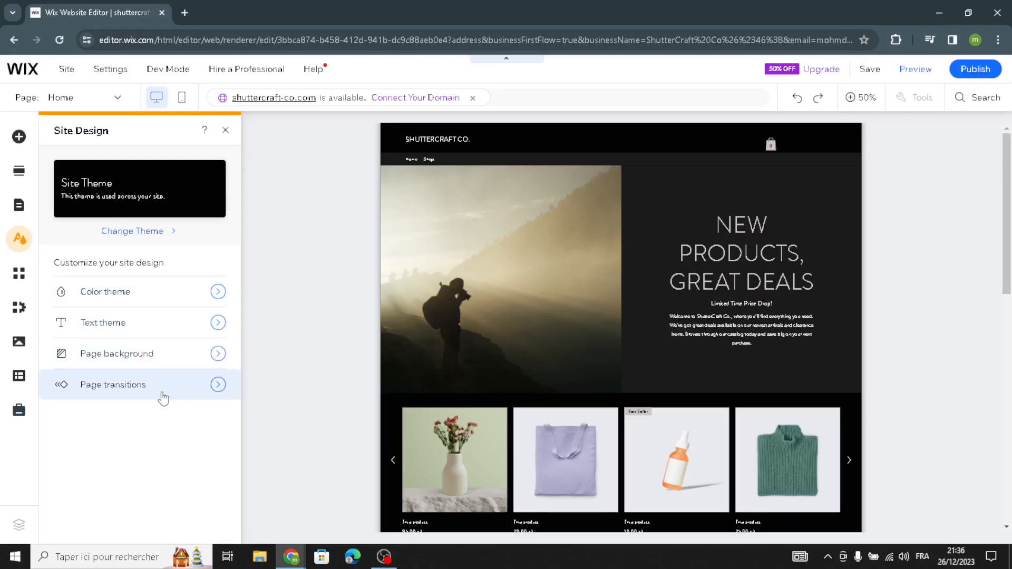
left_click(225, 131)
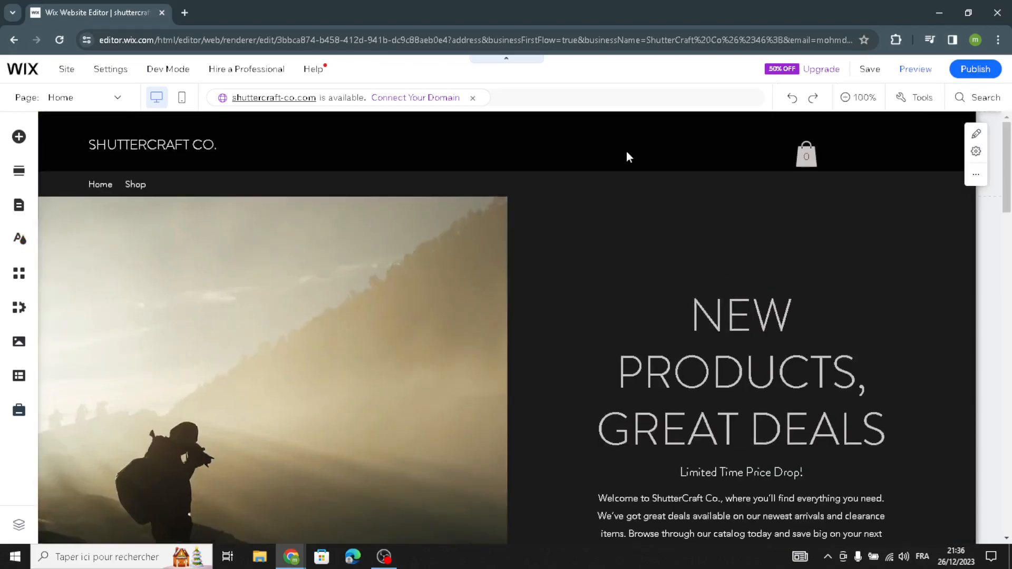
Step: Review the quick-edit content options for the header and the Welcome section
left_click(97, 134)
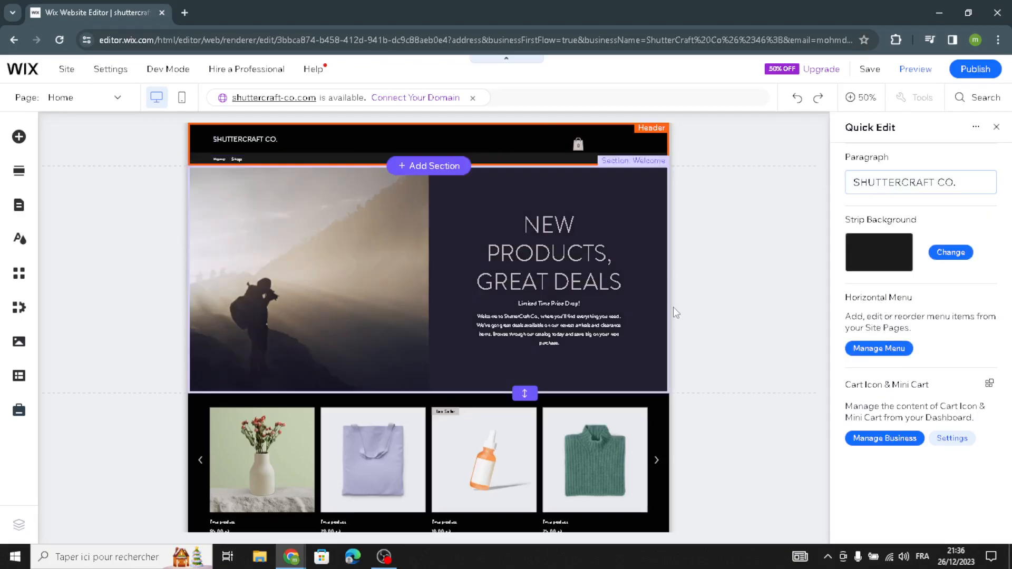
left_click(543, 266)
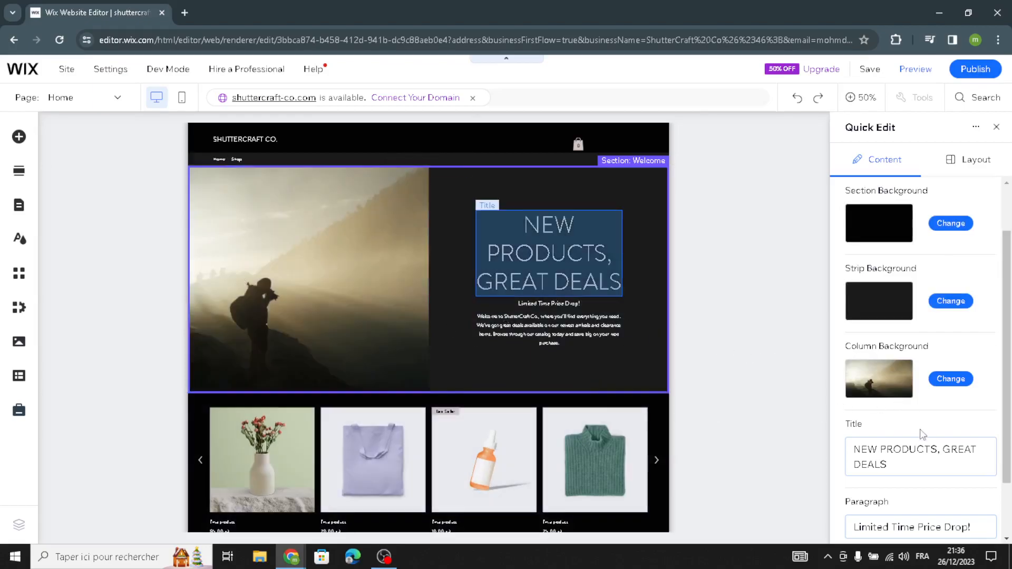
scroll(922, 434, "down", 3)
left_click(996, 127)
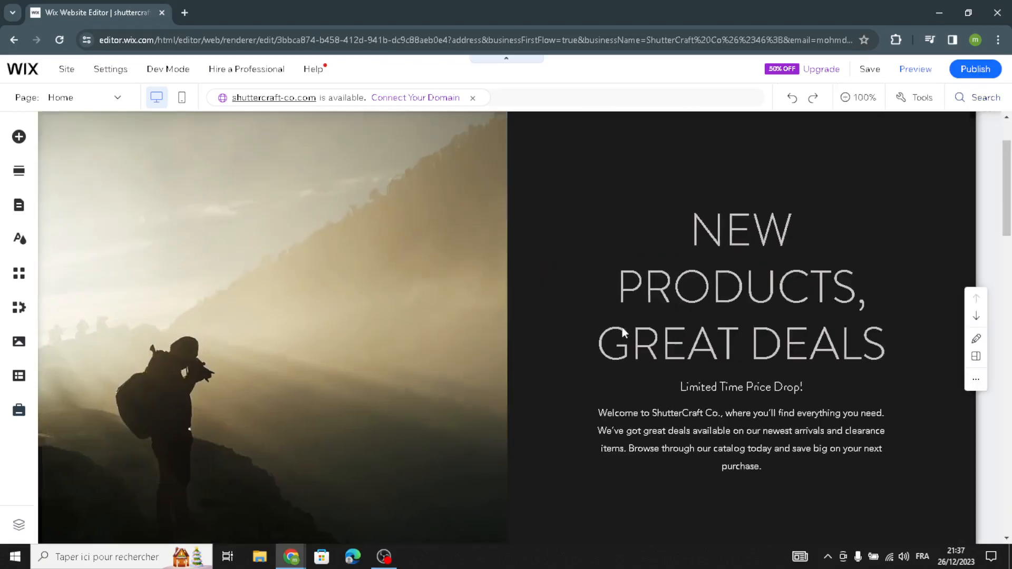
Step: Replace the paragraph under Limited Time Price Drop! with AI-generated text based on the suggested Welcome section prompt
left_click(650, 422)
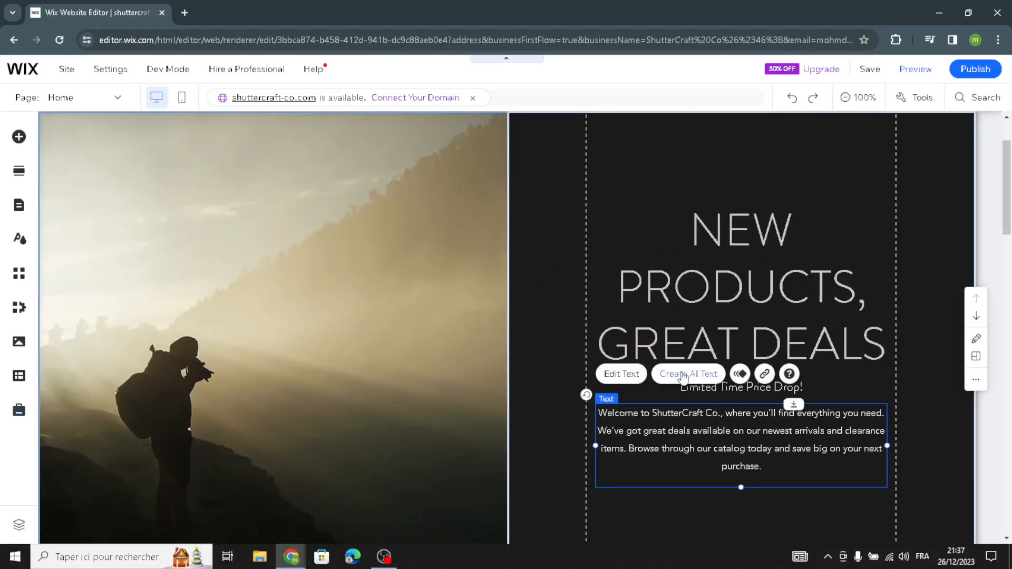
left_click(674, 376)
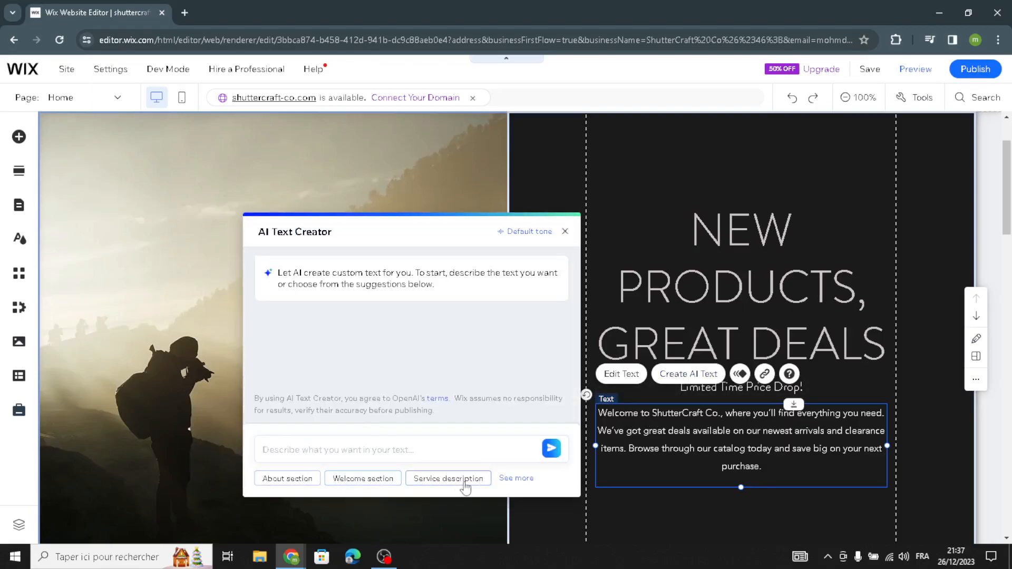
left_click(343, 479)
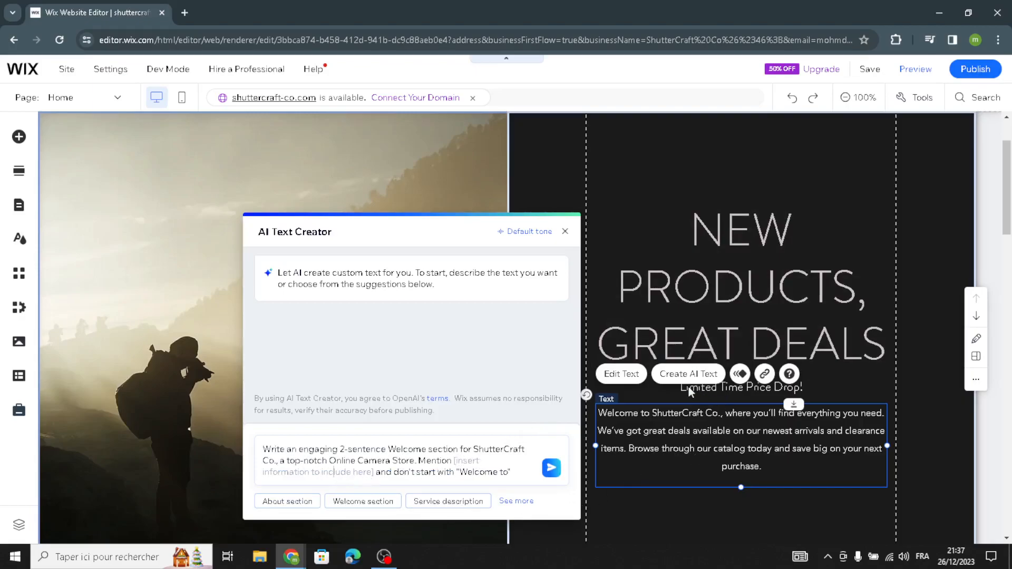
left_click(551, 468)
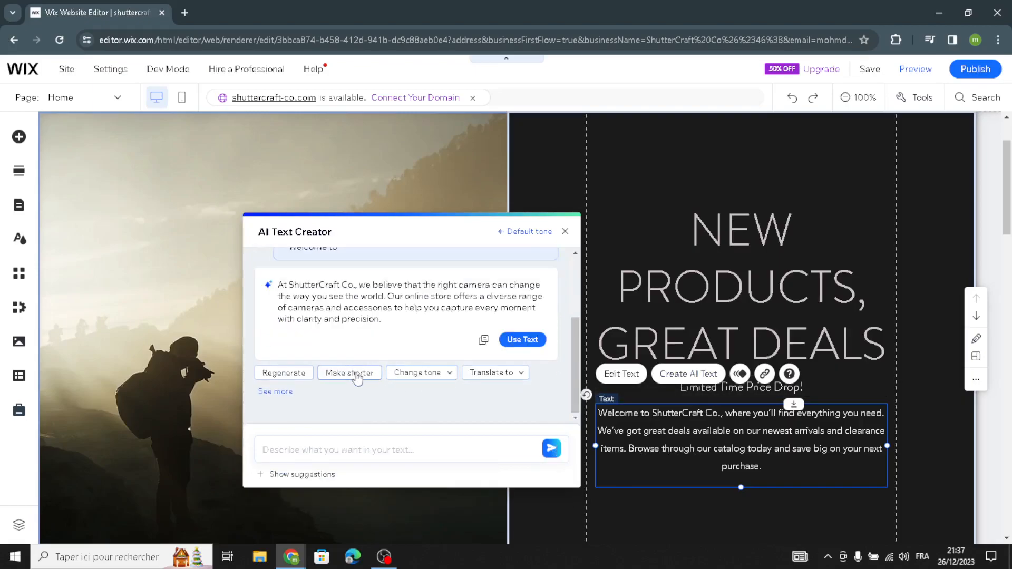
left_click(520, 339)
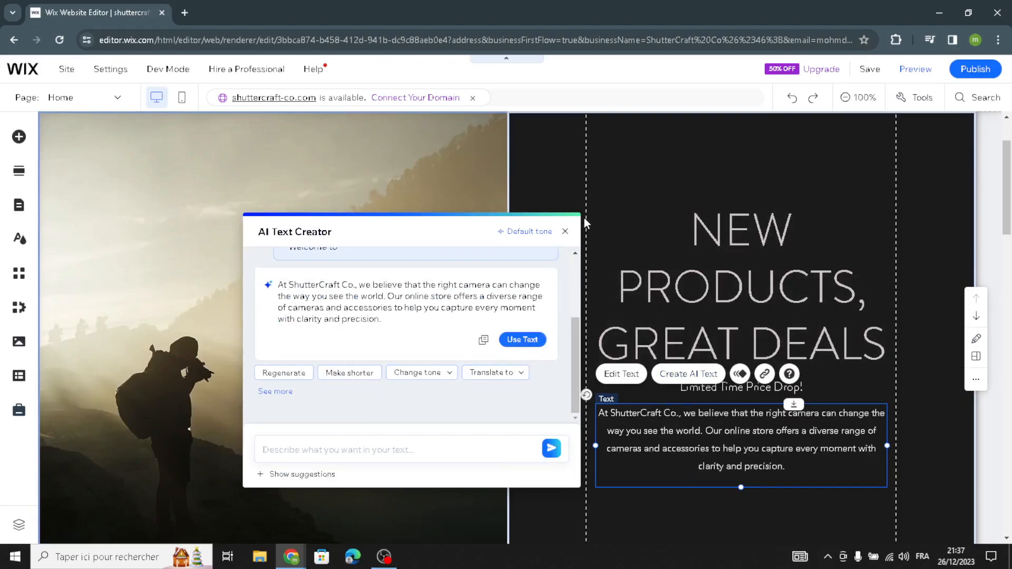
left_click(565, 231)
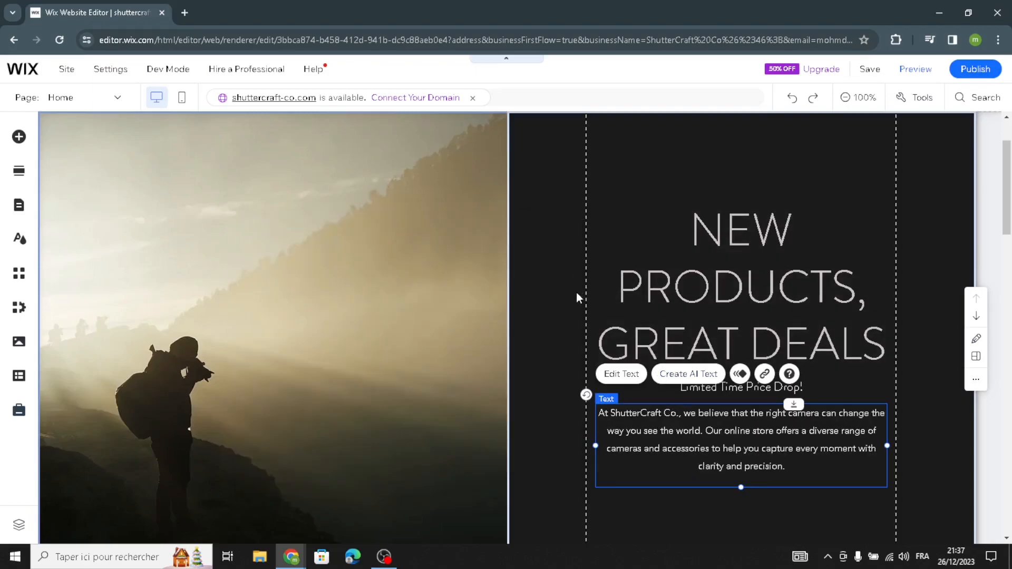
Step: Open product management for the homepage product gallery and start a new physical product
scroll(576, 294, "down", 9)
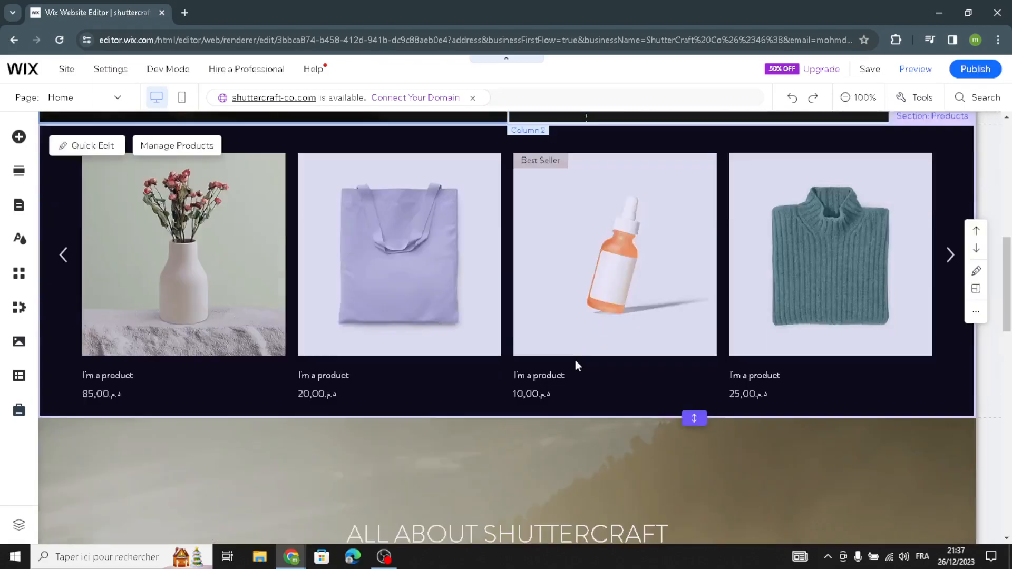
scroll(576, 361, "up", 1)
left_click(189, 208)
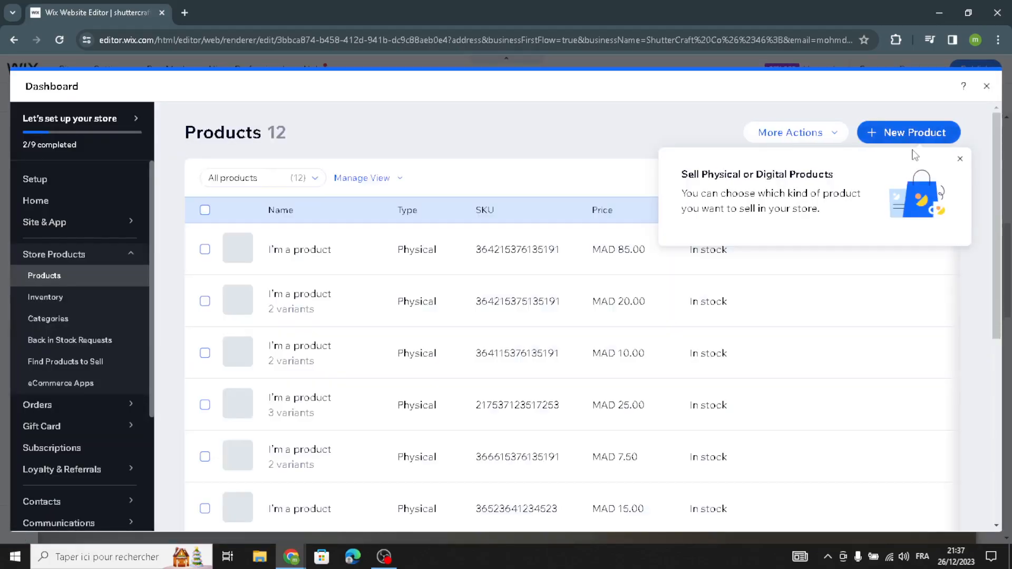
left_click(914, 138)
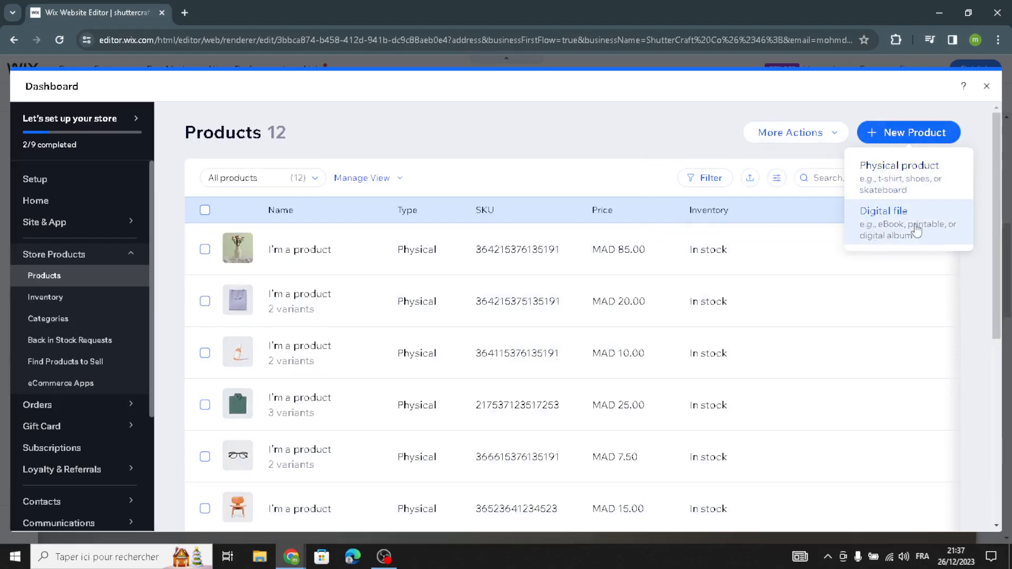
left_click(906, 211)
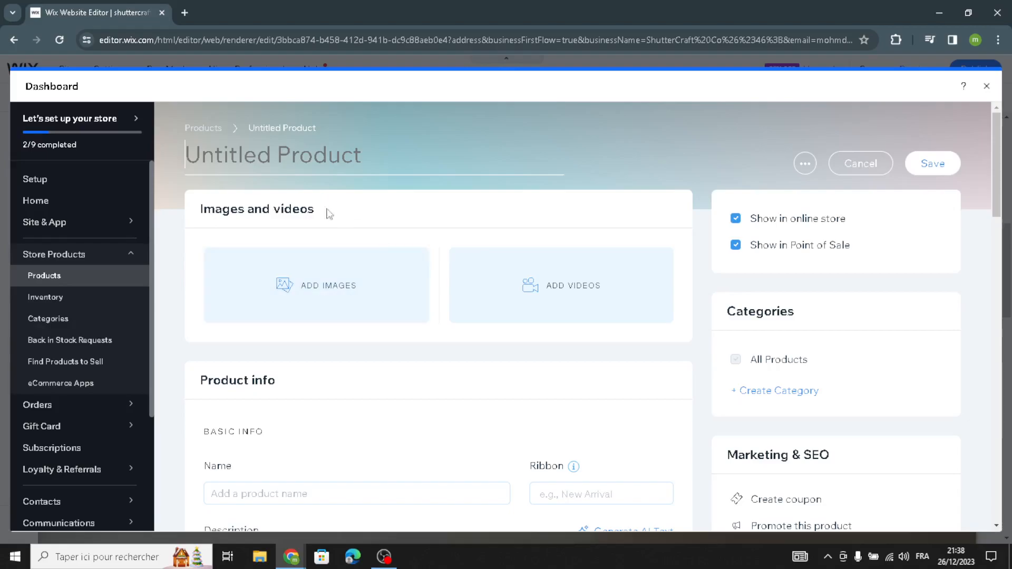
Step: Review the new product form's info, pricing, On sale discount, options, inventory and pre-order settings, and close it without saving
scroll(319, 375, "down", 1)
scroll(319, 375, "down", 2)
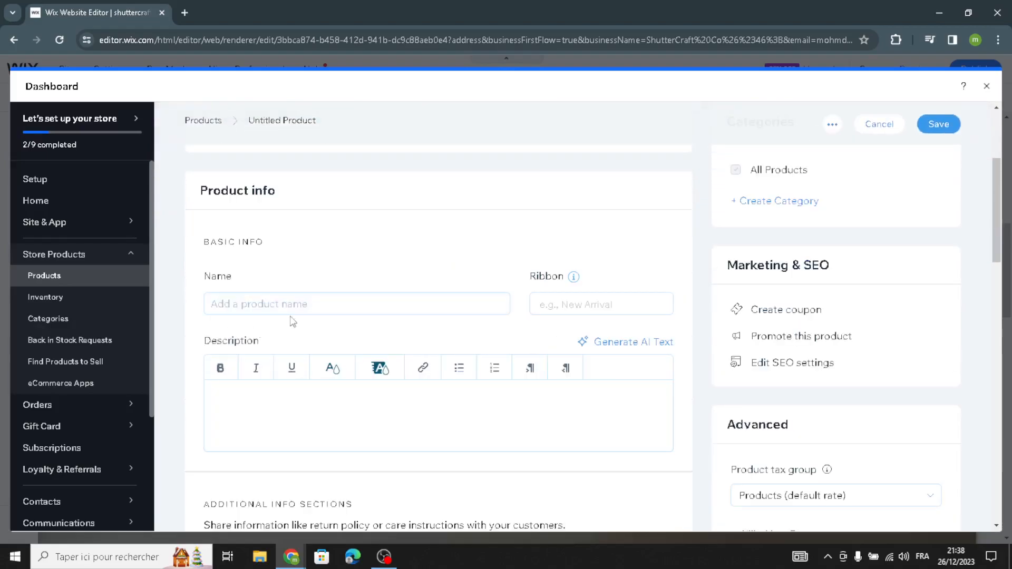
scroll(289, 355, "down", 4)
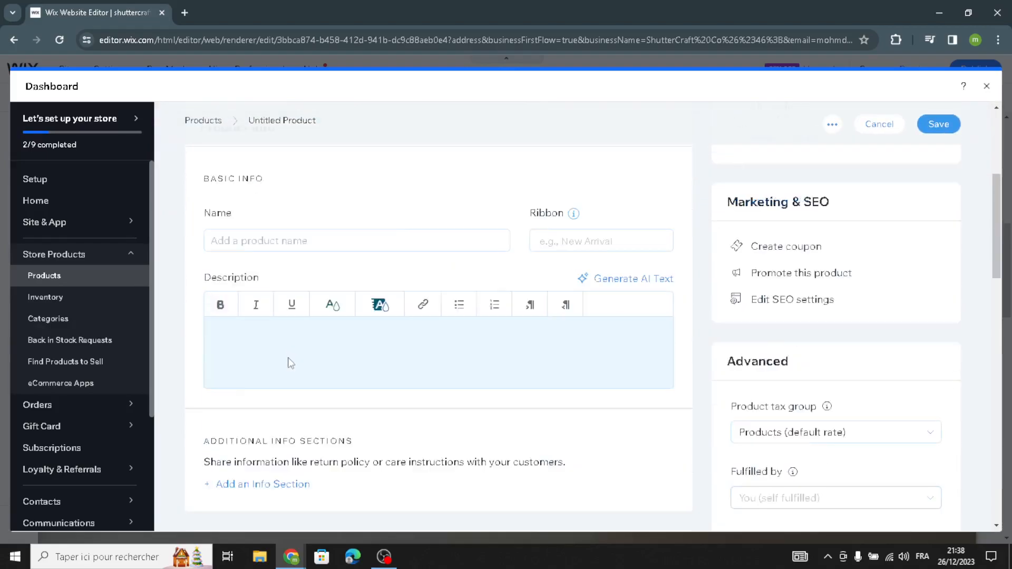
scroll(293, 372, "down", 2)
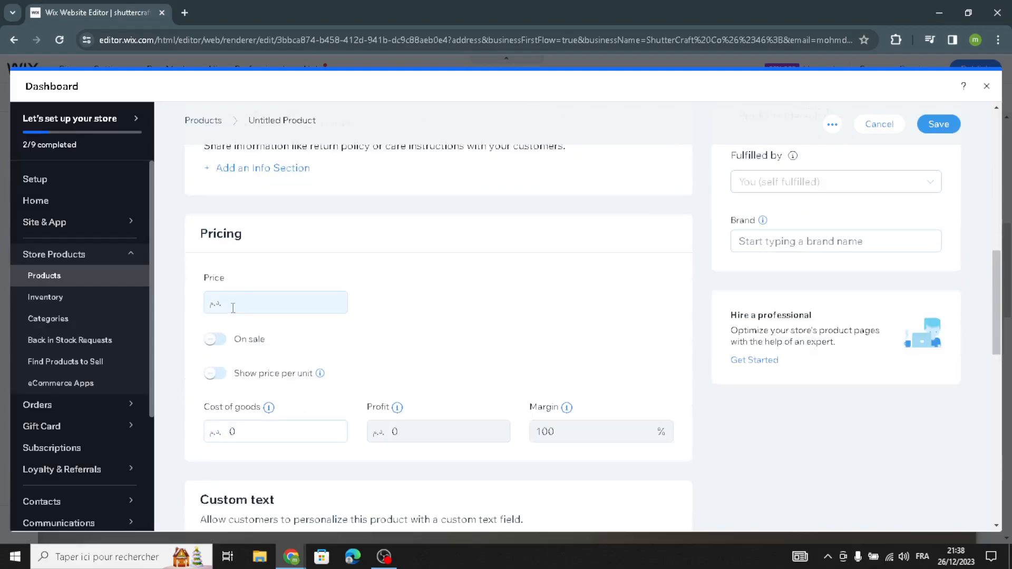
left_click(214, 338)
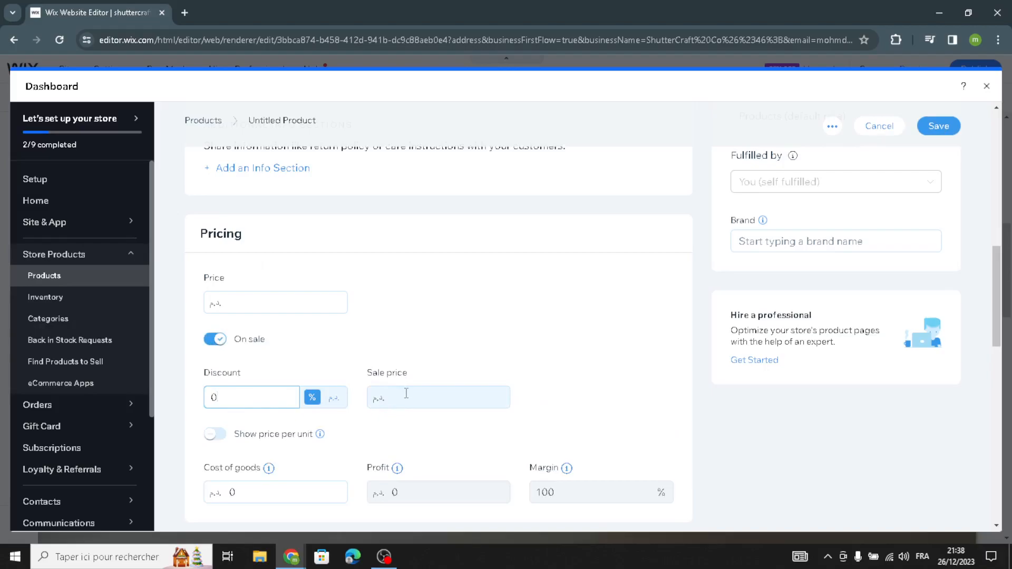
scroll(395, 427, "down", 5)
scroll(387, 435, "down", 3)
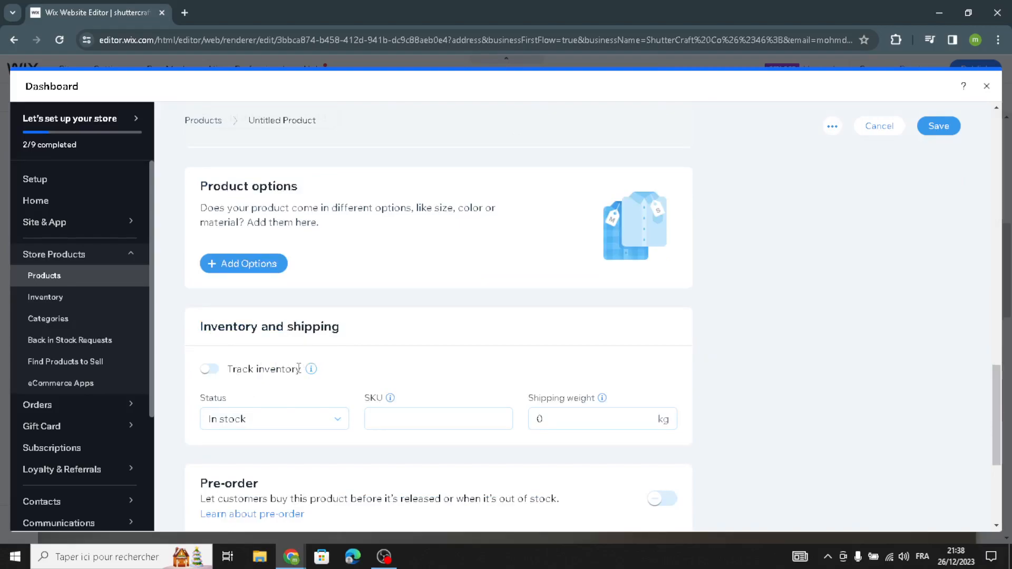
scroll(303, 368, "down", 4)
scroll(300, 375, "up", 2)
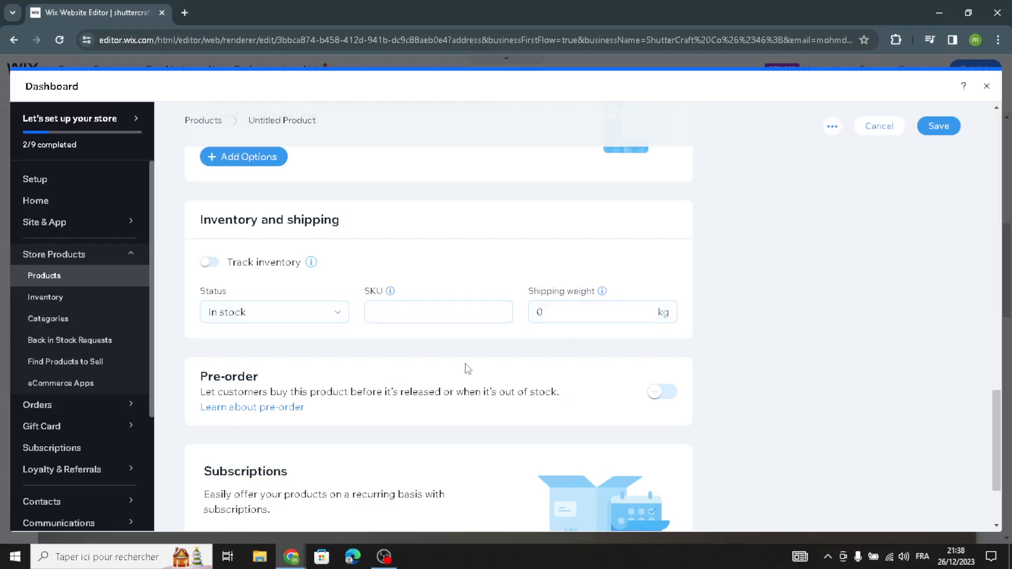
scroll(801, 215, "up", 10)
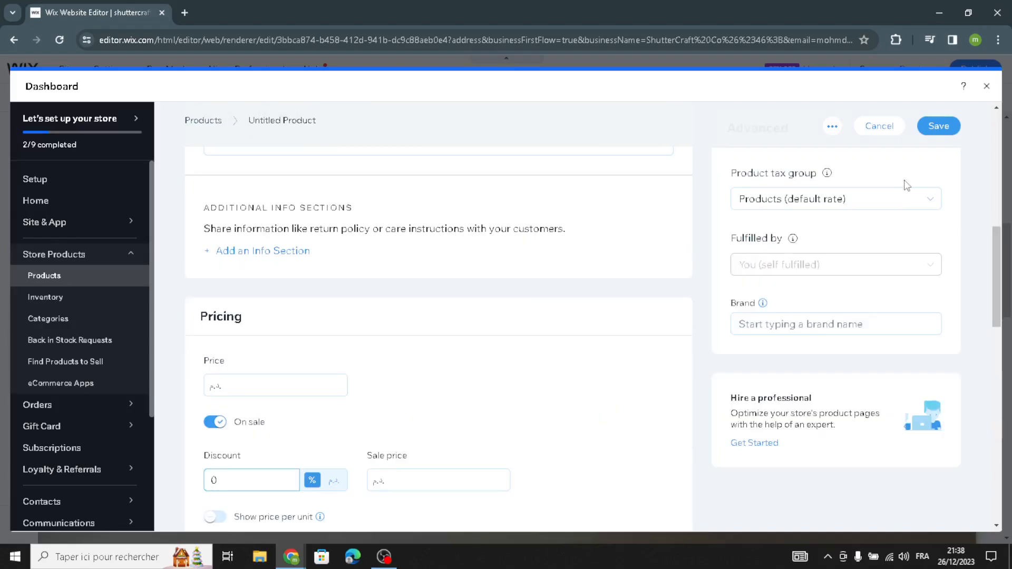
left_click(987, 88)
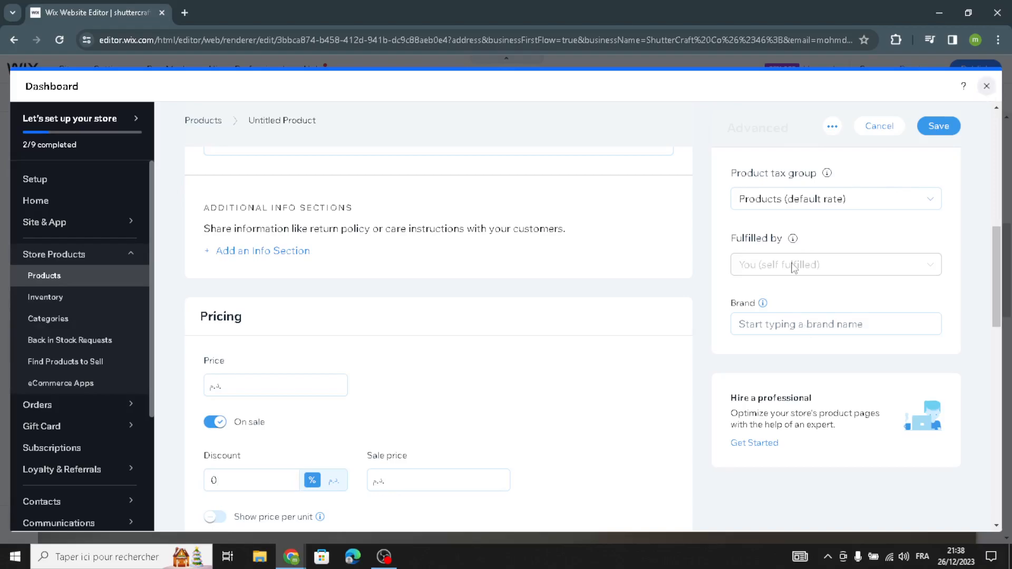
Step: Replace the All About ShutterCraft Co. paragraph with AI-generated text based on the suggested 4-sentence About section prompt
scroll(496, 251, "down", 3)
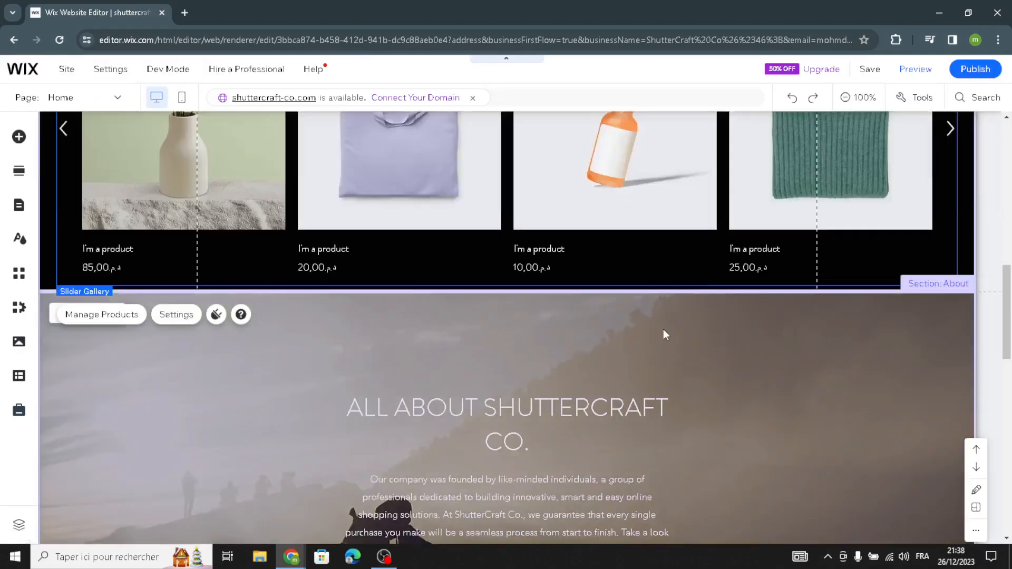
scroll(663, 332, "down", 1)
scroll(791, 408, "down", 1)
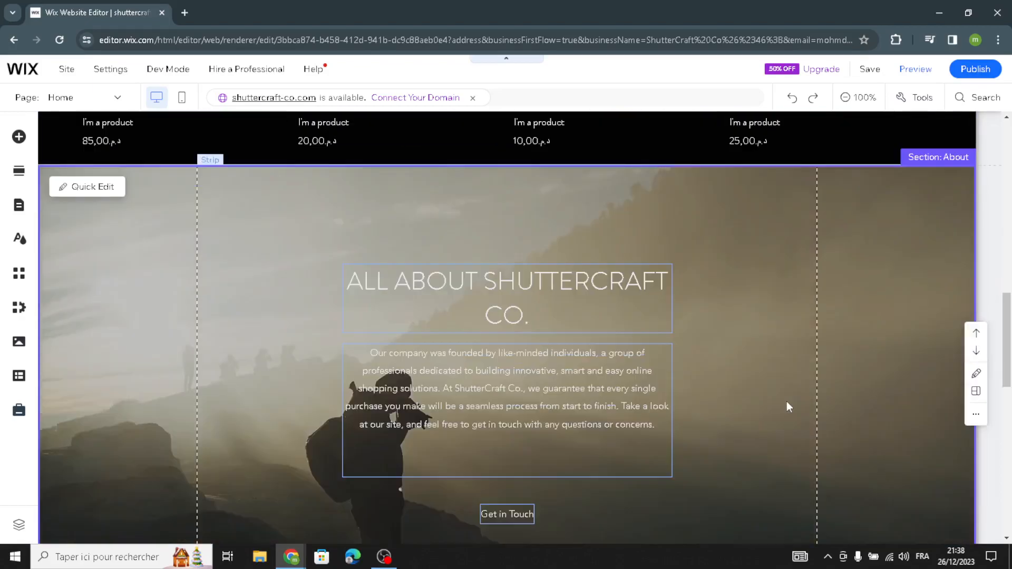
scroll(786, 404, "down", 1)
left_click(551, 376)
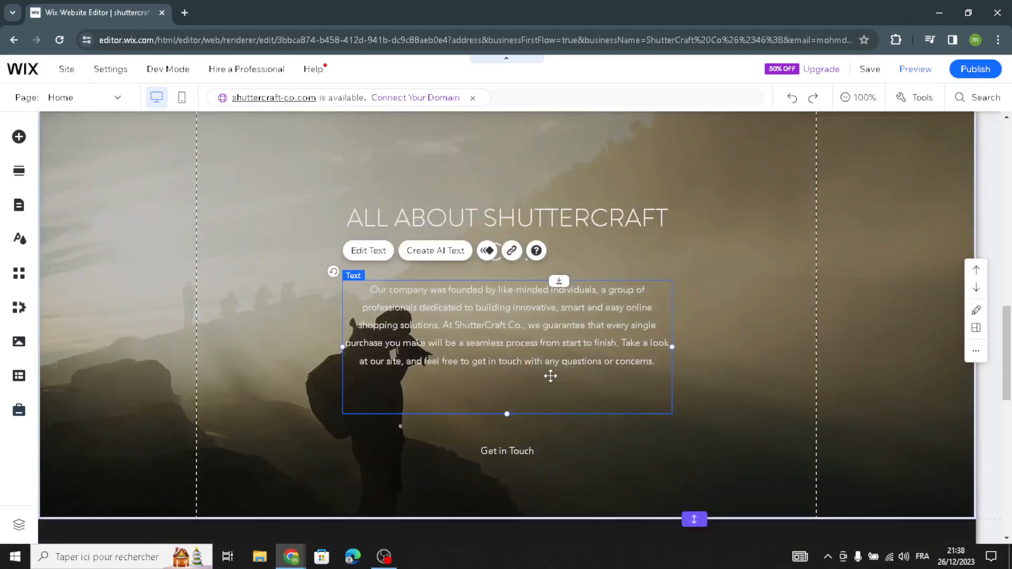
left_click(432, 254)
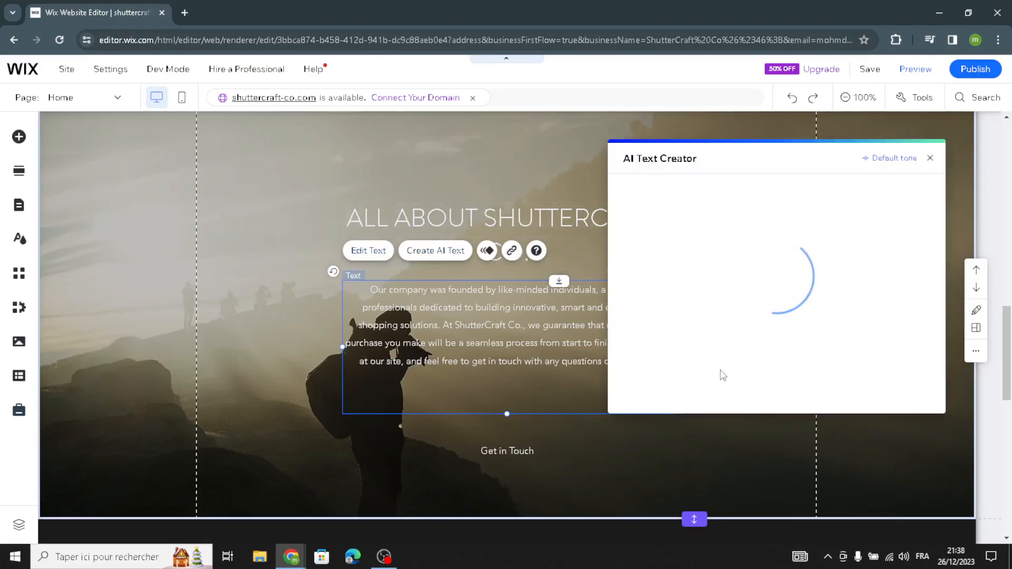
left_click(642, 405)
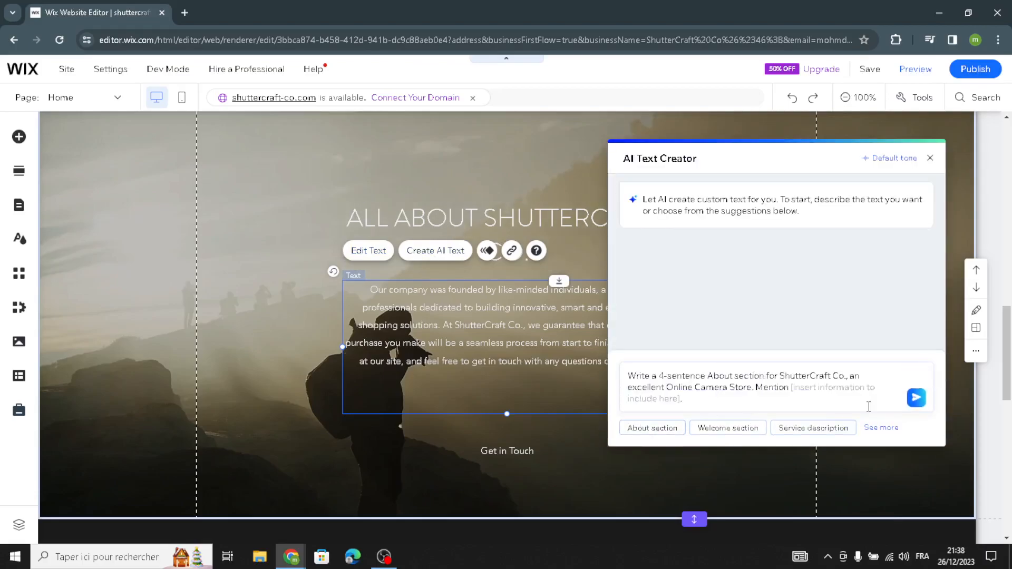
left_click(917, 399)
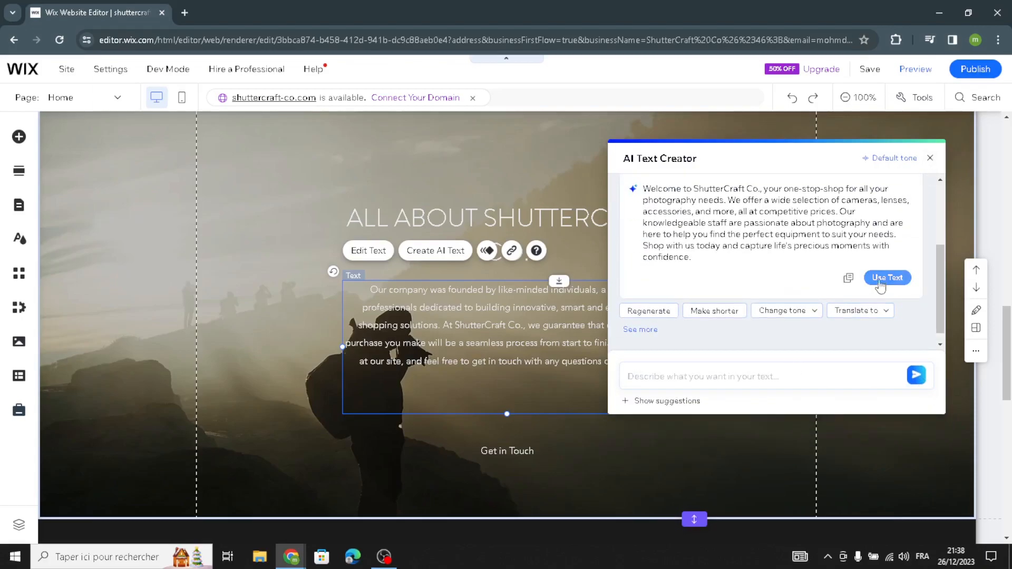
left_click(887, 277)
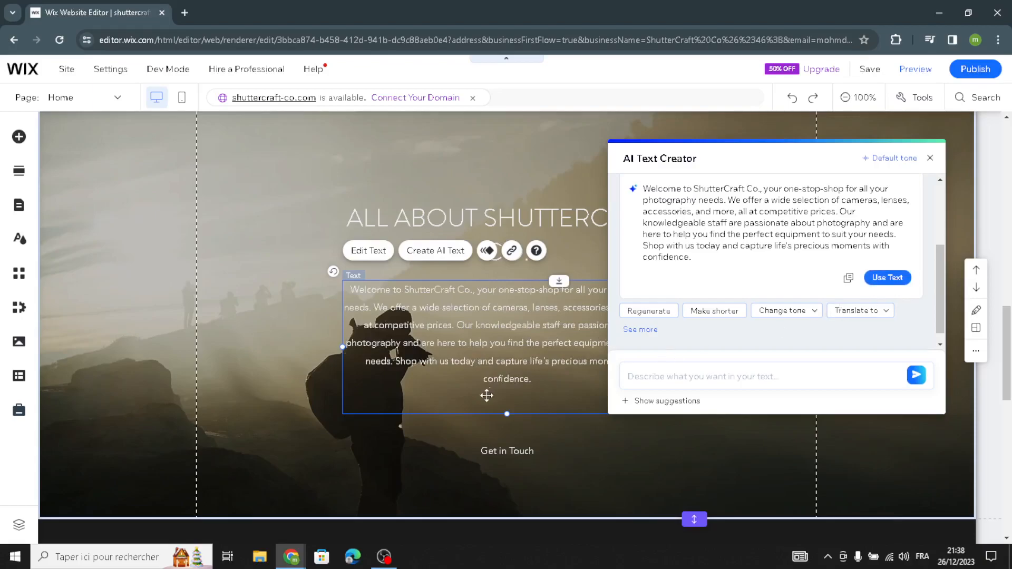
Step: Try the Azeret Mono font on the About section's paragraph and apply the Paragraph 2 text style
left_click(357, 254)
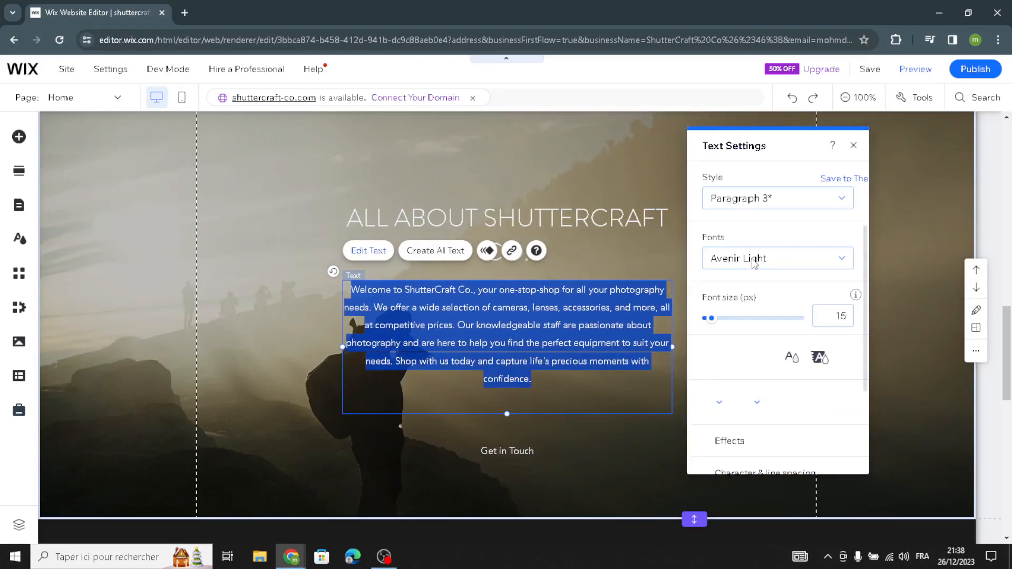
left_click(749, 266)
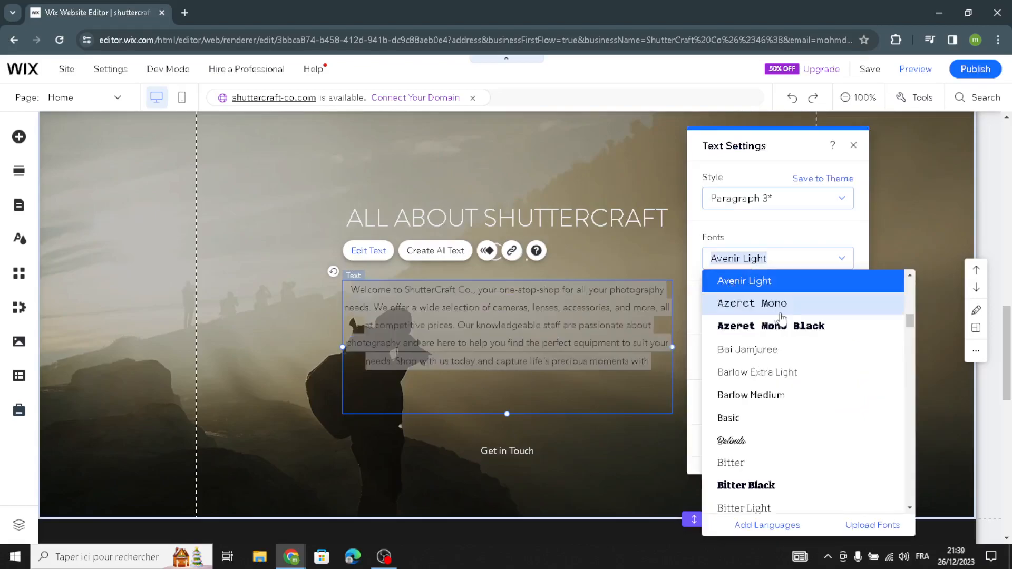
left_click(776, 311)
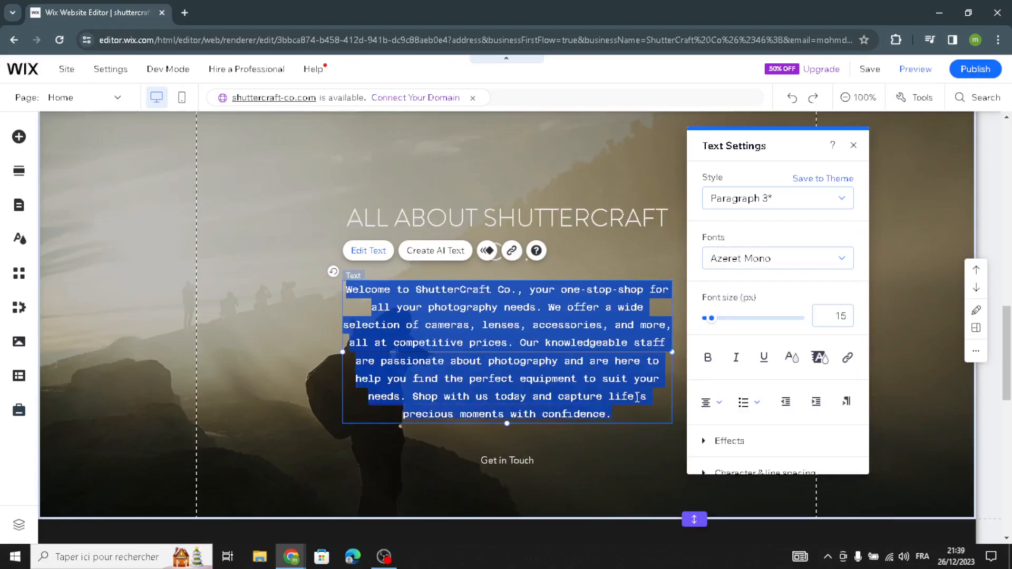
left_click(756, 200)
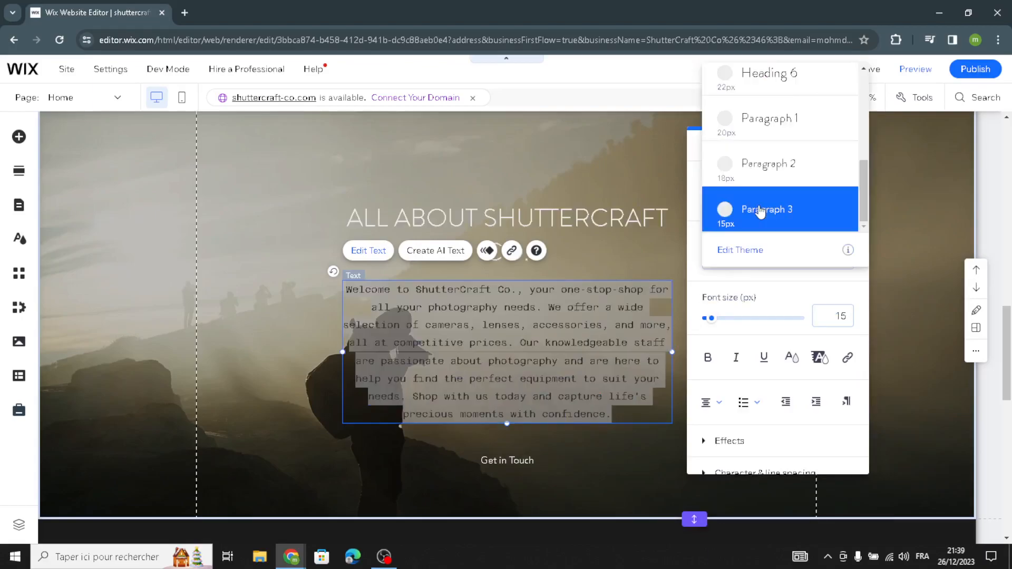
left_click(752, 177)
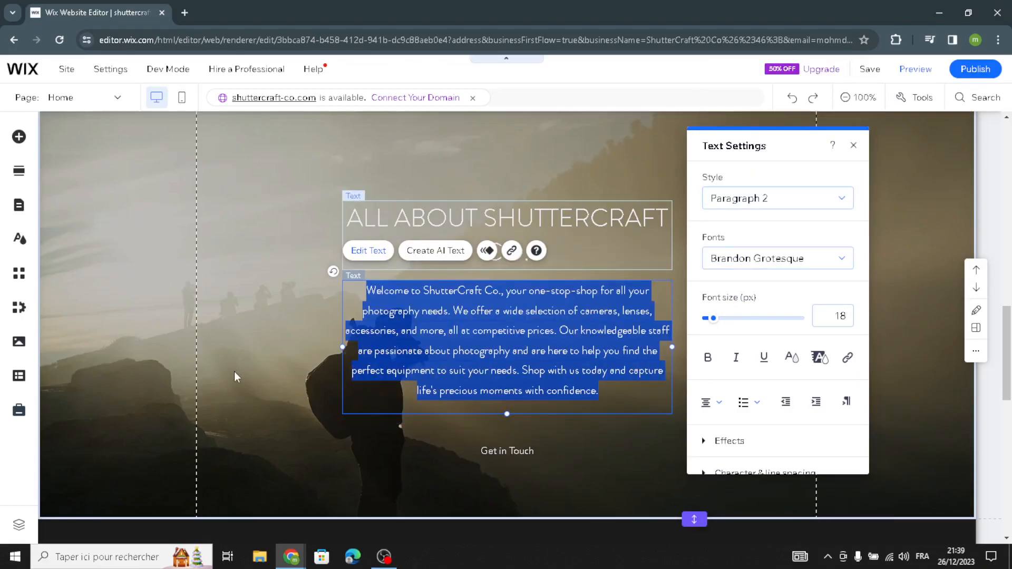
left_click(281, 443)
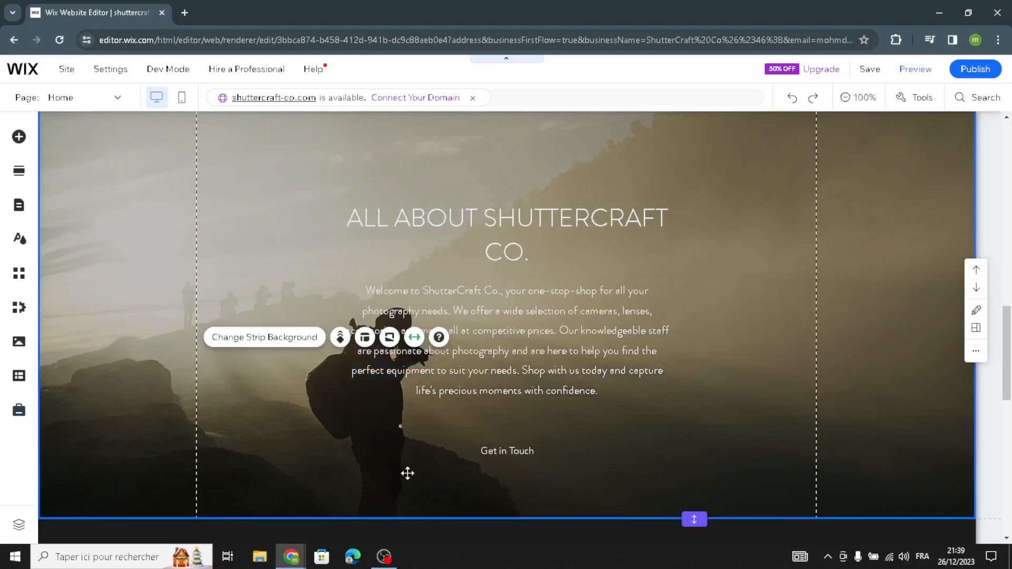
Step: Open the image chooser for the photo beside the Professional Approach text in the Features section
scroll(404, 481, "down", 8)
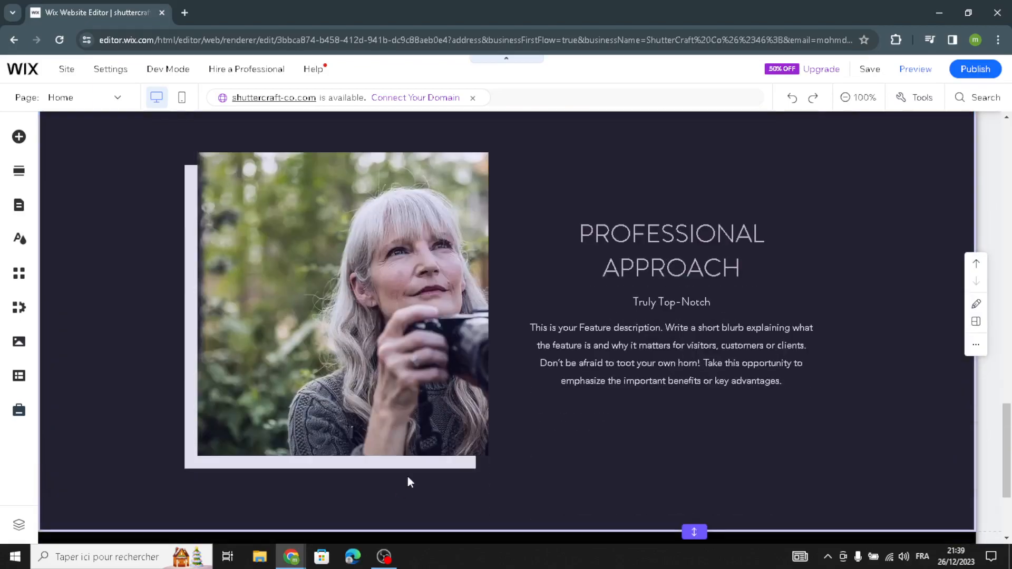
scroll(632, 456, "up", 3)
scroll(694, 397, "down", 3)
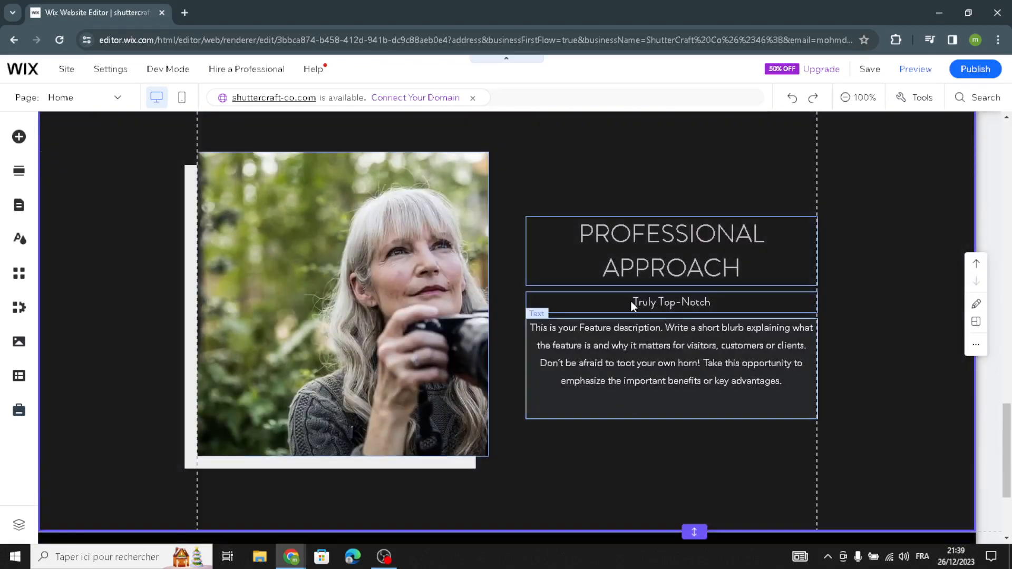
left_click(615, 233)
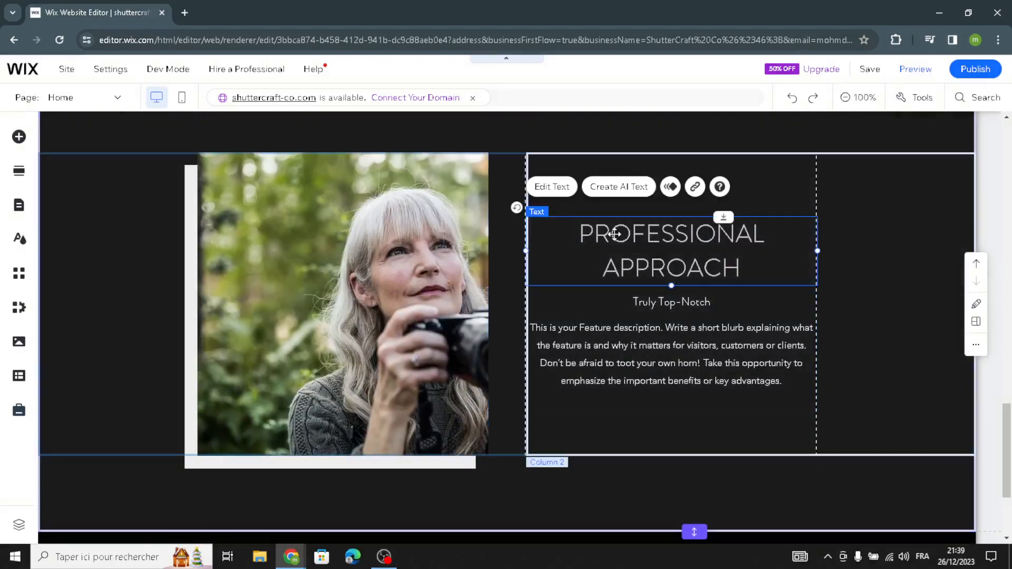
left_click(432, 273)
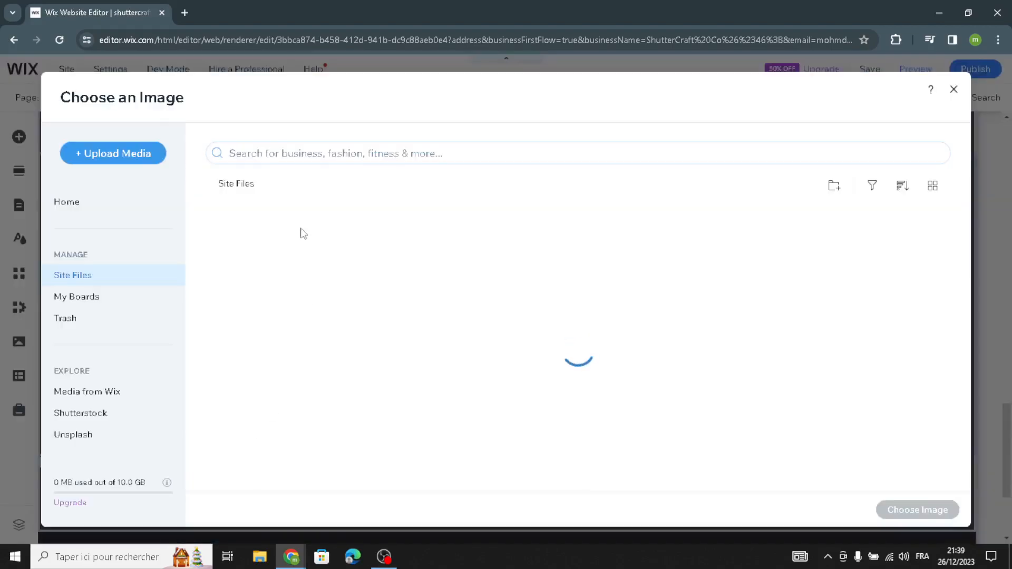
Step: Search the media library for "camera equipment"
left_click(301, 153)
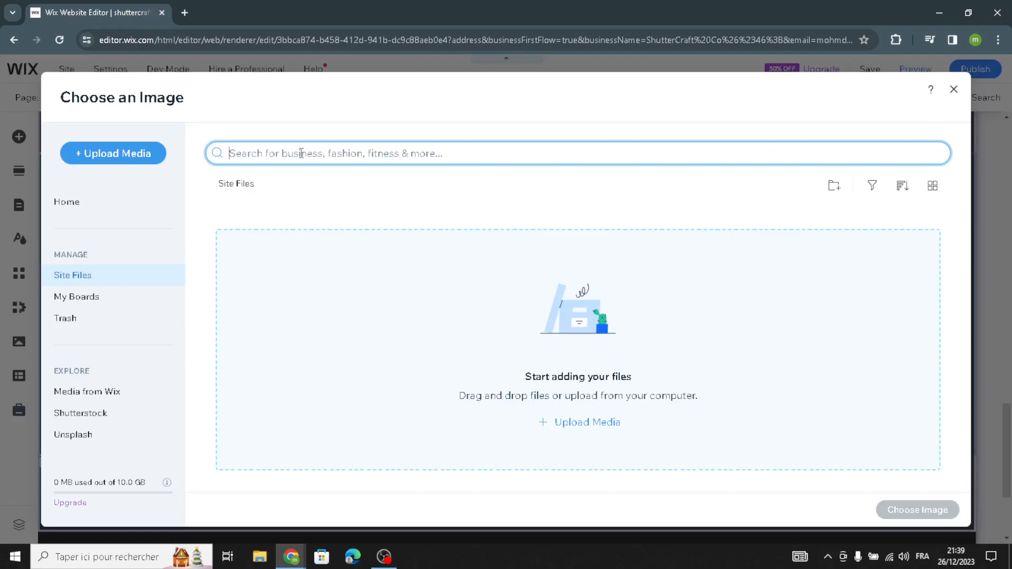
left_click(301, 152)
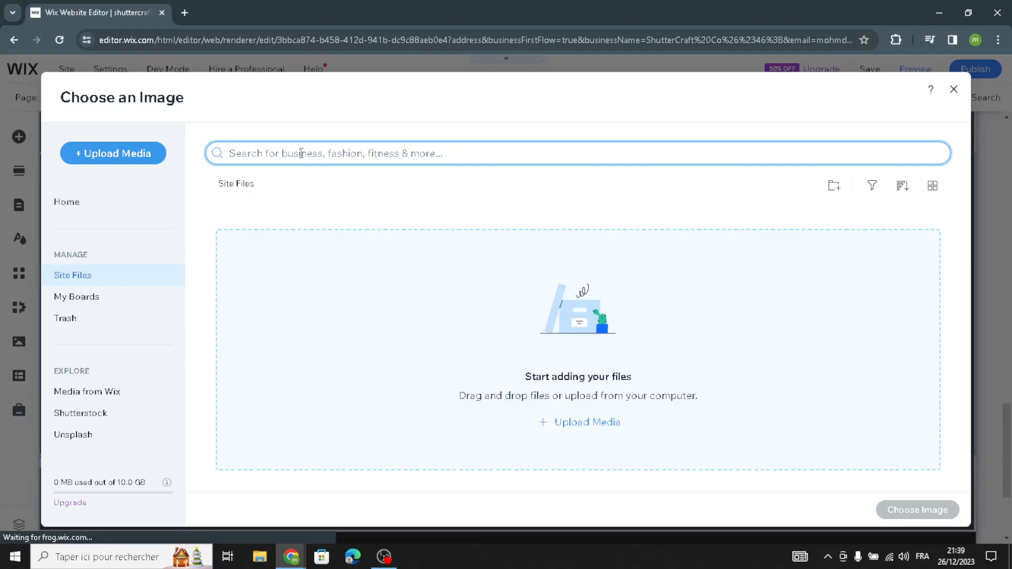
type("camera")
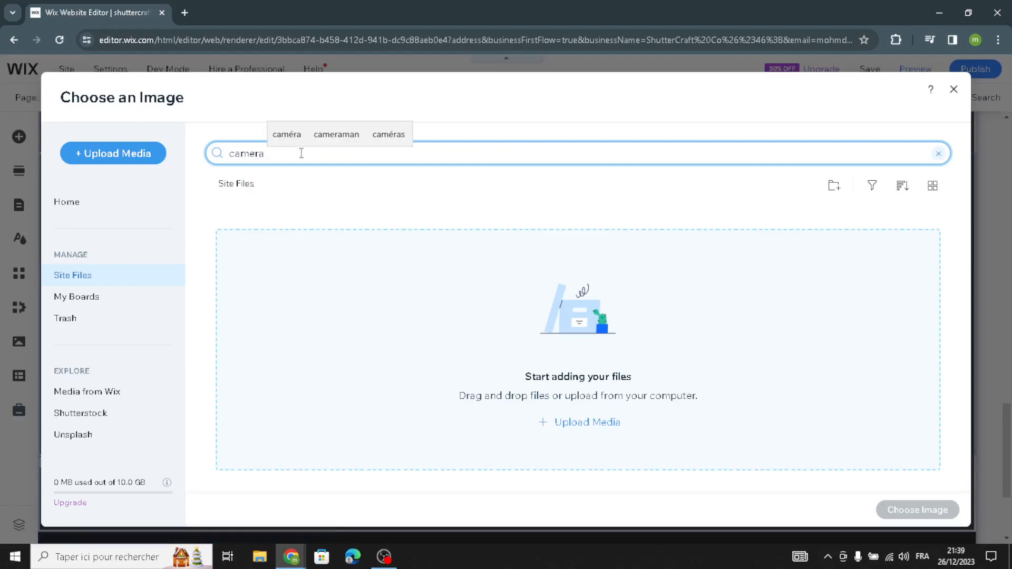
type(" eq")
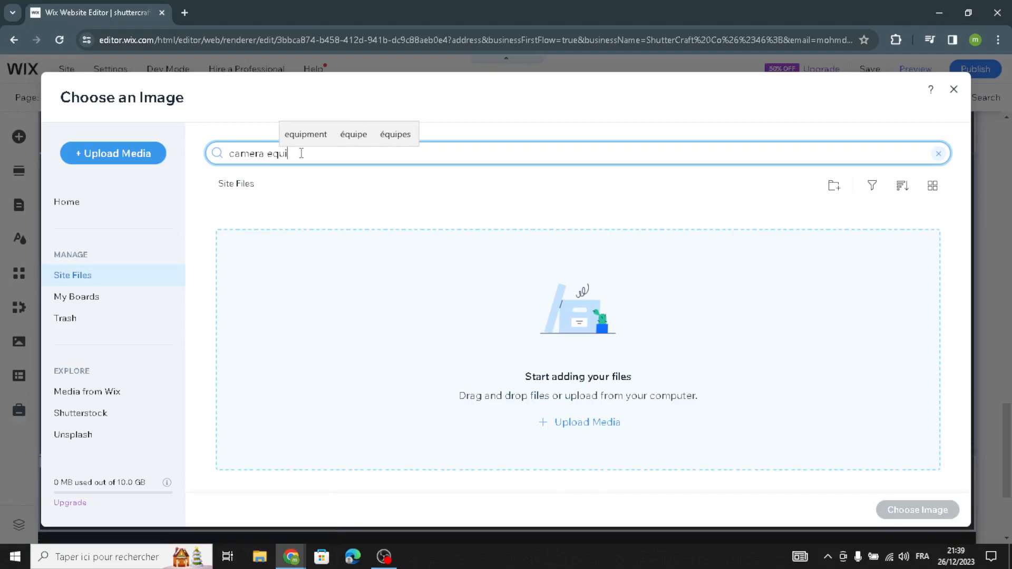
type("ui")
left_click(304, 143)
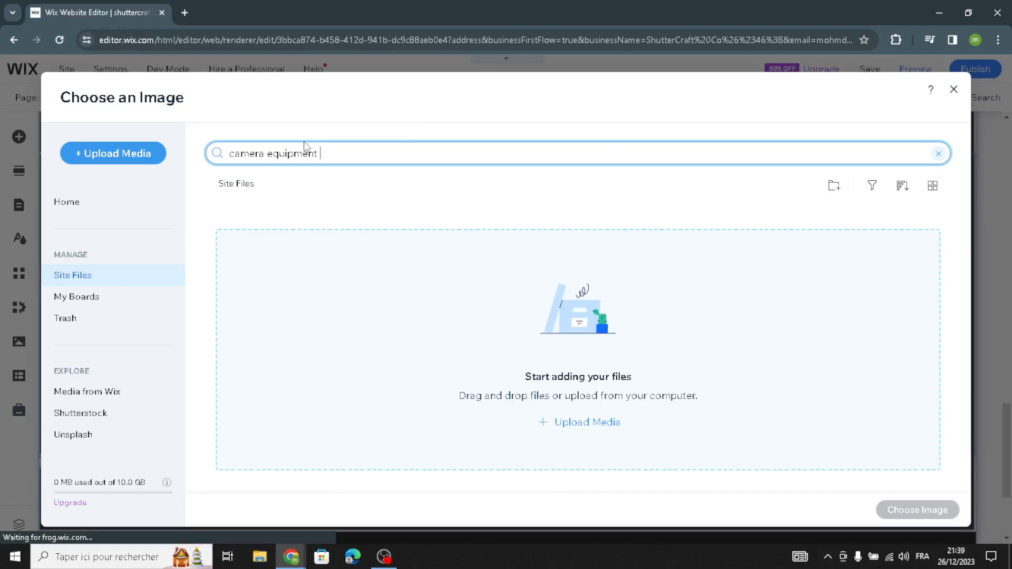
key("Return")
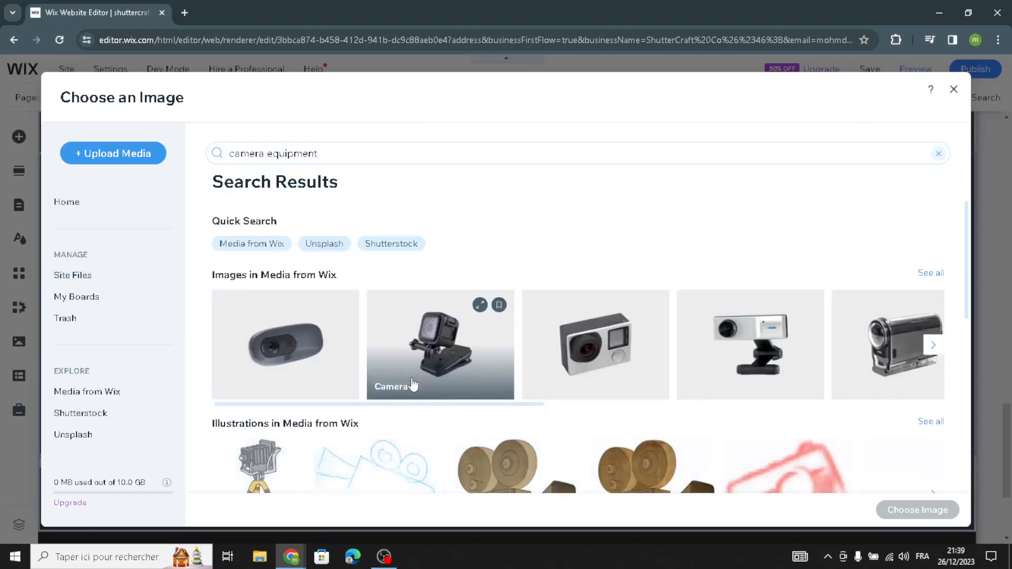
Step: Replace the Features section's photo with the Unsplash image of a black camera lying on a white background
scroll(634, 379, "down", 2)
scroll(636, 387, "down", 3)
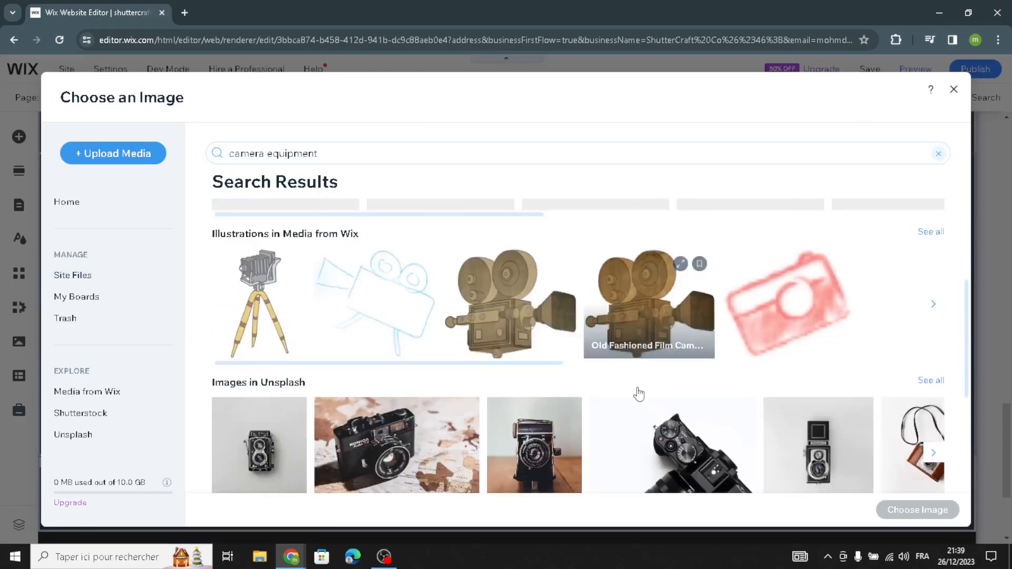
scroll(640, 400, "down", 2)
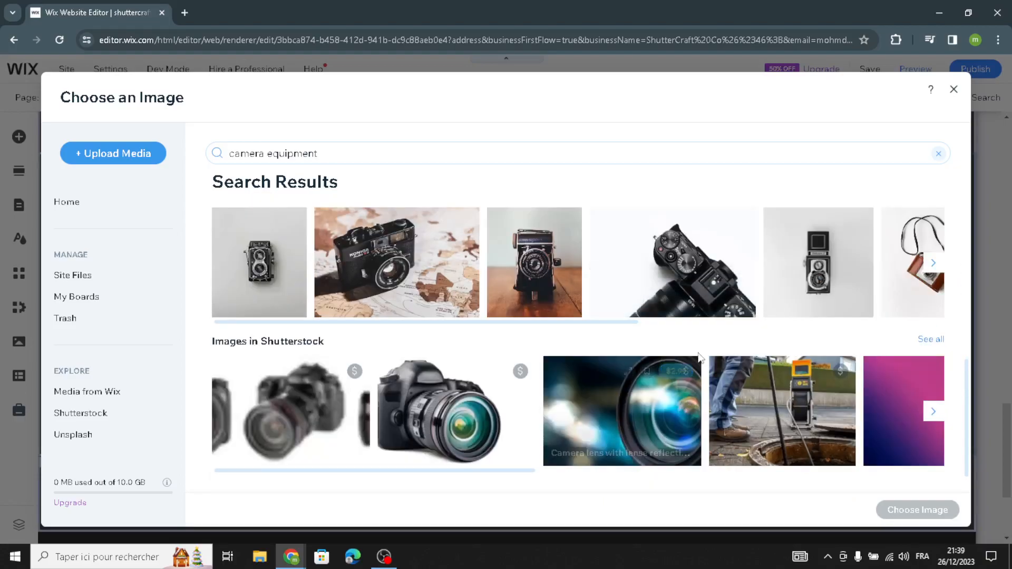
left_click(660, 288)
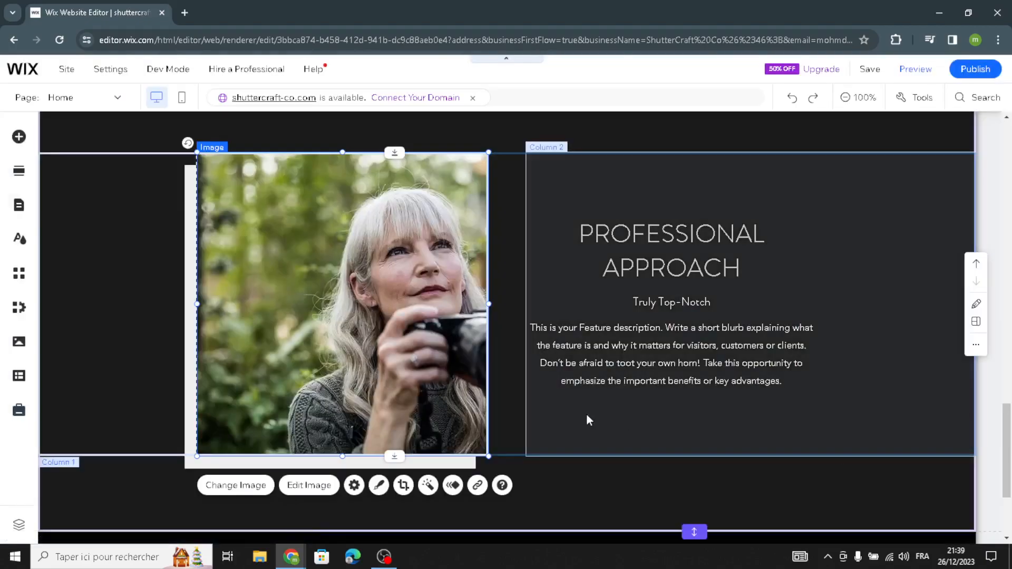
Step: View the footer's quick-edit text fields, close them unchanged, and look over the homepage down to the Features section
scroll(569, 487, "down", 3)
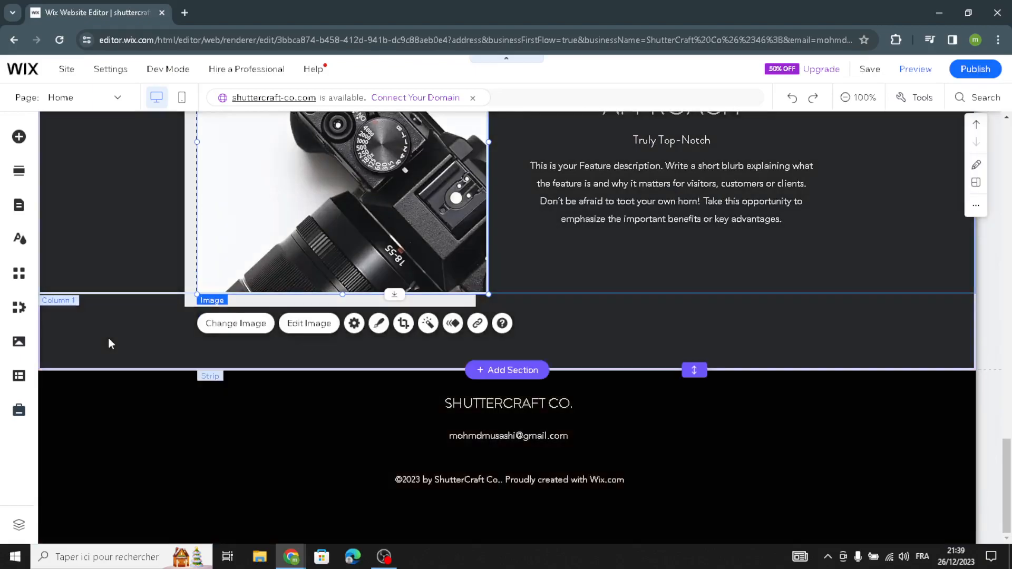
left_click(427, 448)
left_click(62, 391)
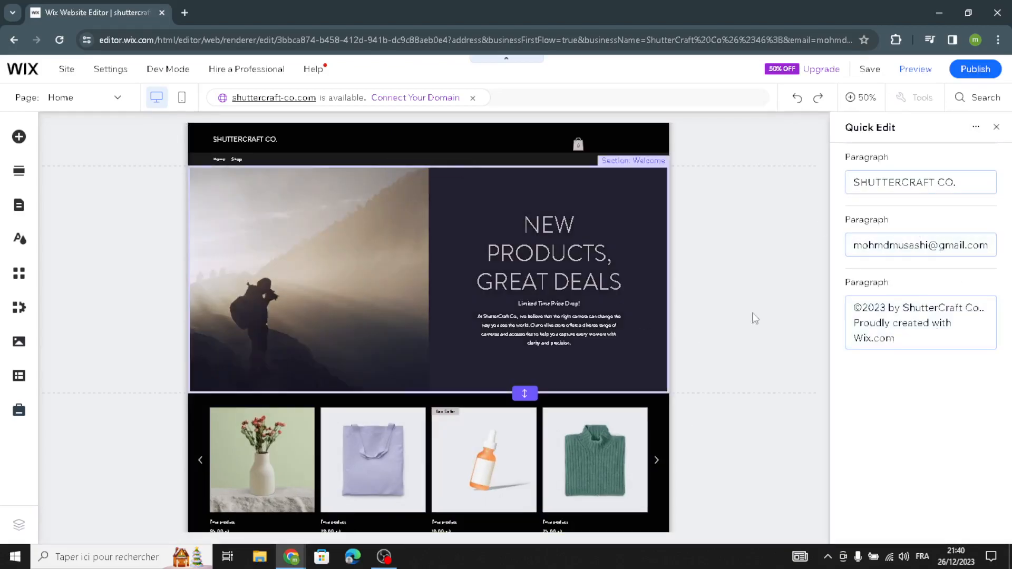
left_click(996, 128)
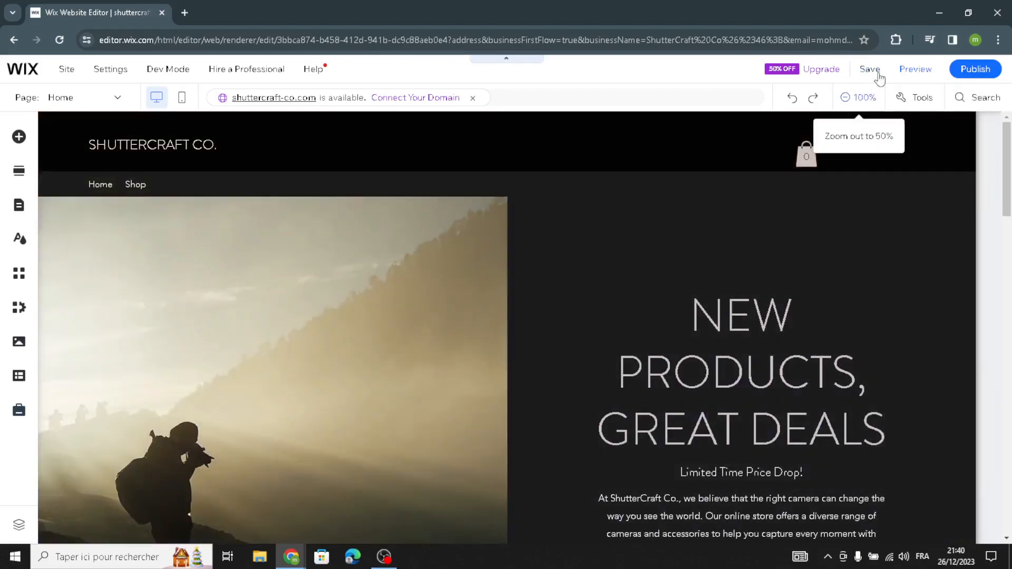
scroll(811, 248, "down", 5)
scroll(812, 248, "down", 12)
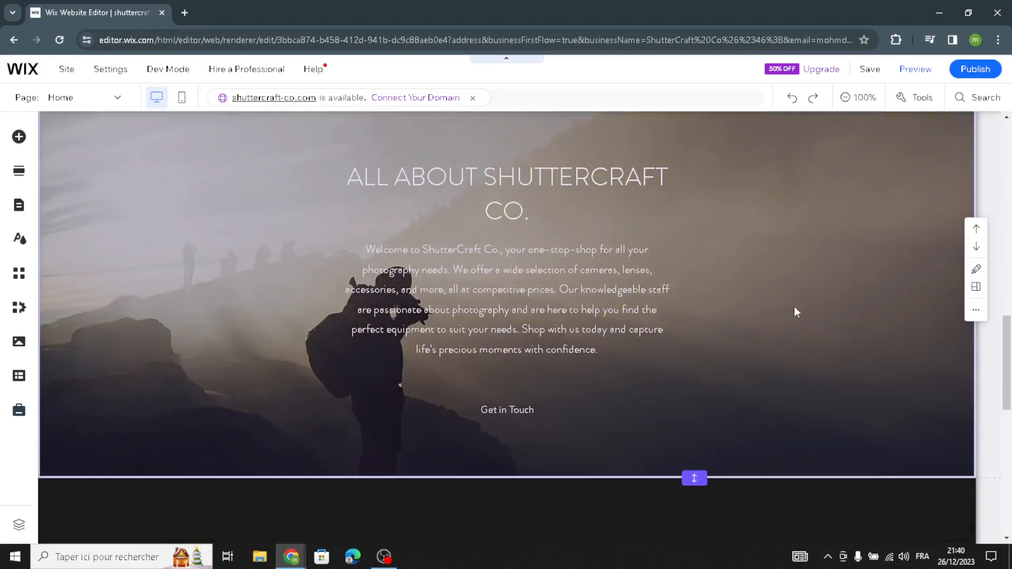
scroll(688, 384, "up", 3)
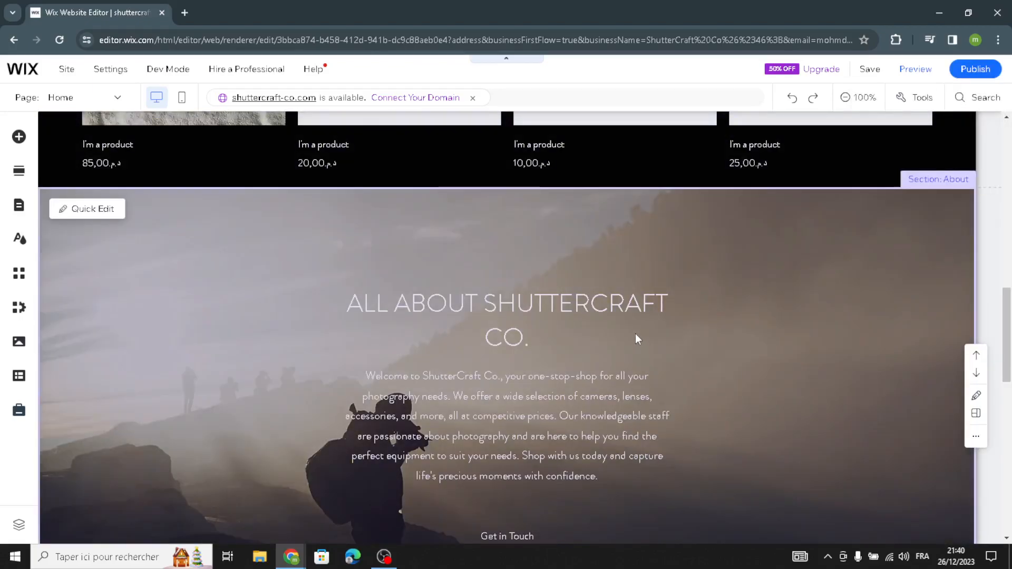
scroll(634, 337, "down", 5)
scroll(613, 381, "down", 2)
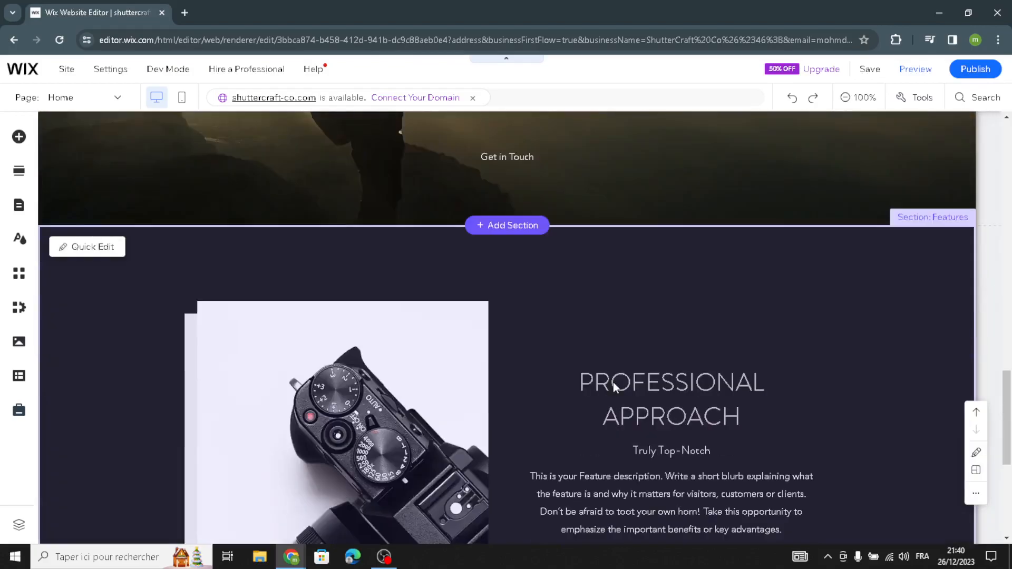